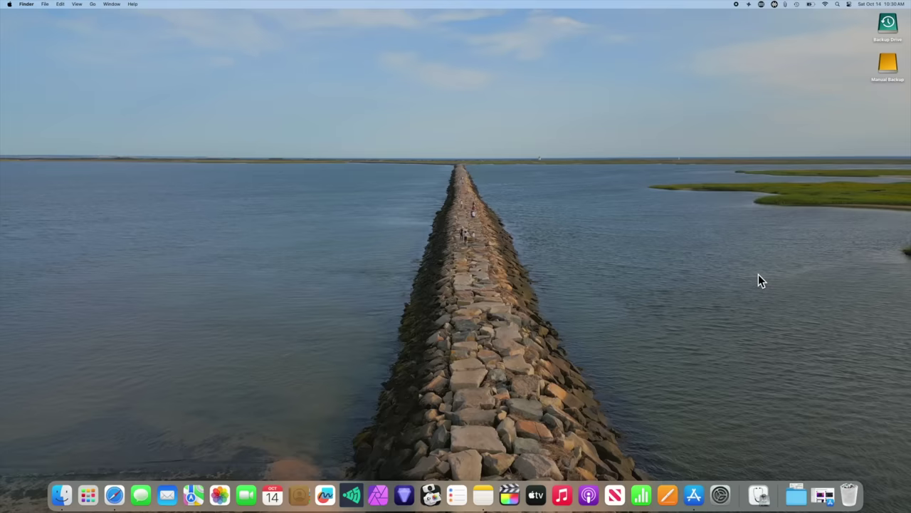
Speed-test the Manual Backup drive in Blackmagic Disk Speed Test: 2112.9 MB/s write, 2471.9 MB/s read.
click(826, 495)
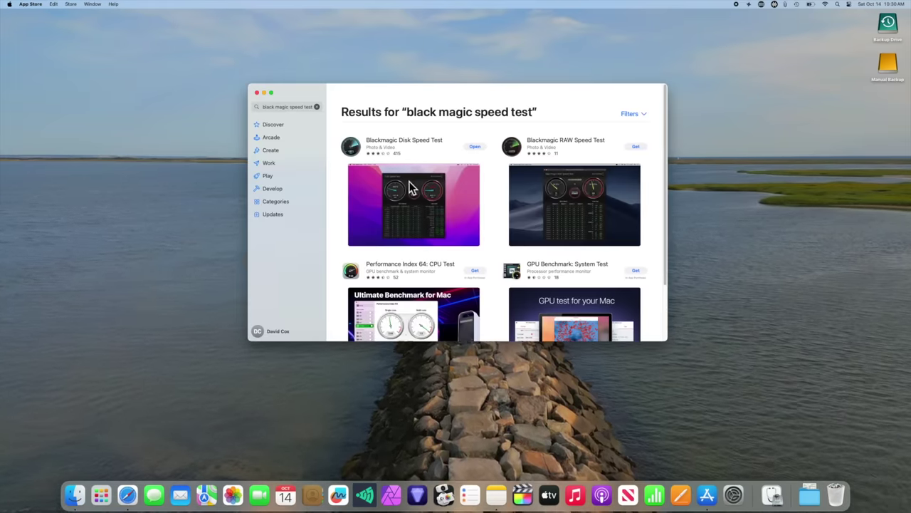
click(258, 92)
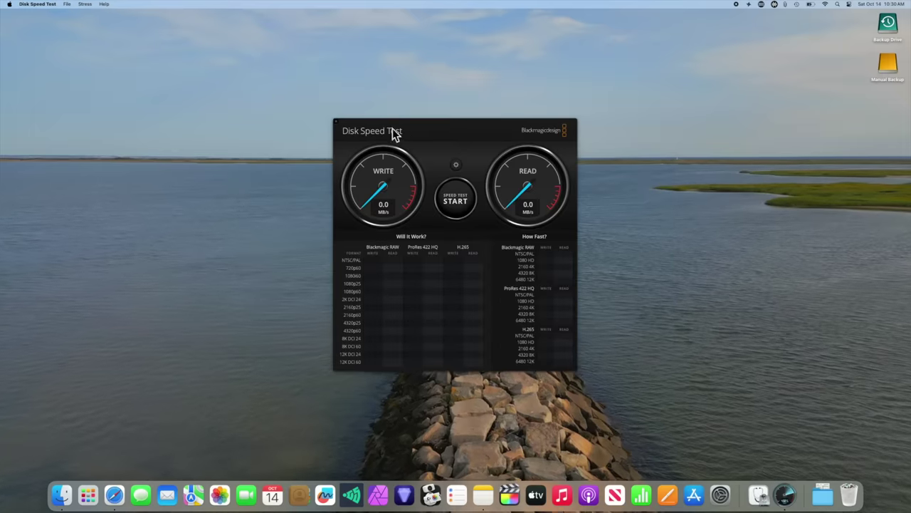
click(69, 4)
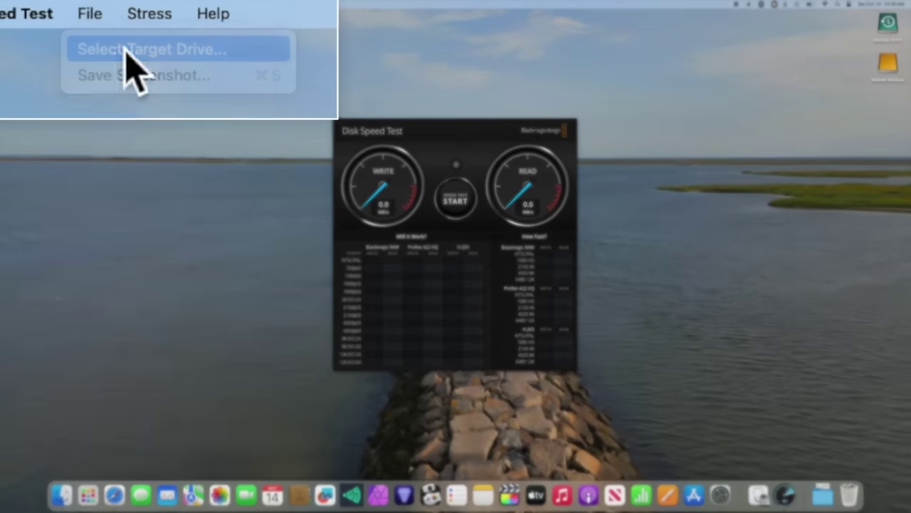
click(128, 50)
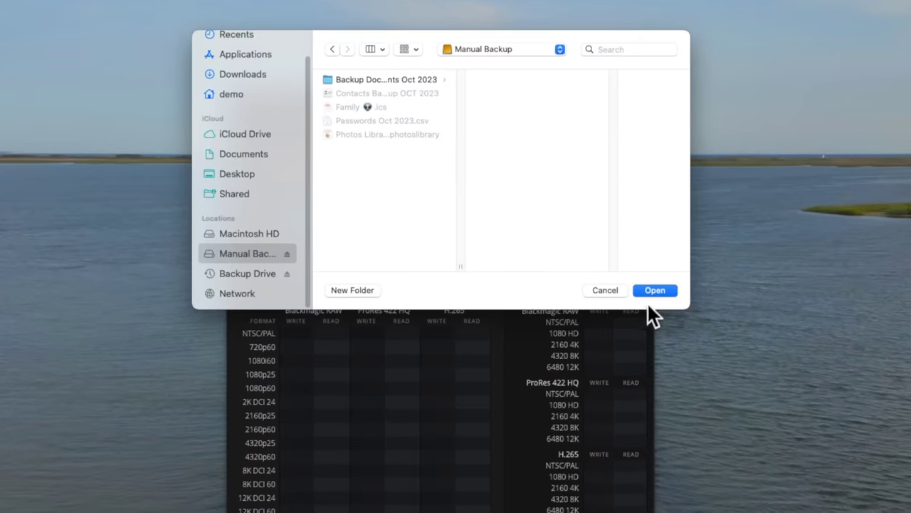
click(649, 295)
click(446, 226)
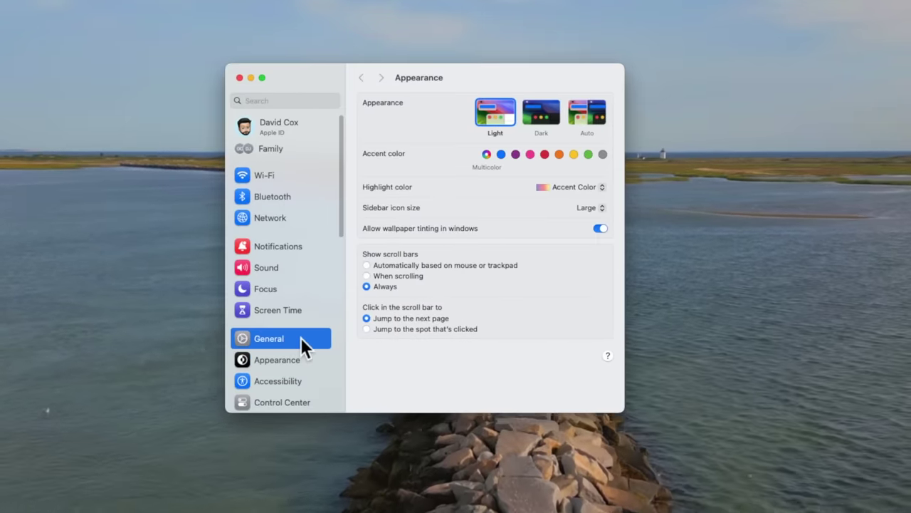
Review the Mac's disk usage on the General > Storage page.
click(495, 151)
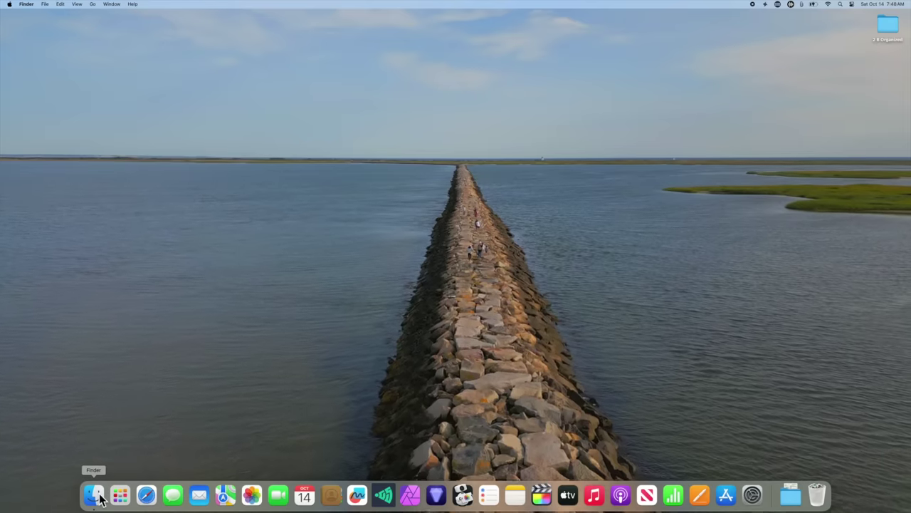
Launch Disk Utility from Finder's Applications > Utilities folder.
click(98, 497)
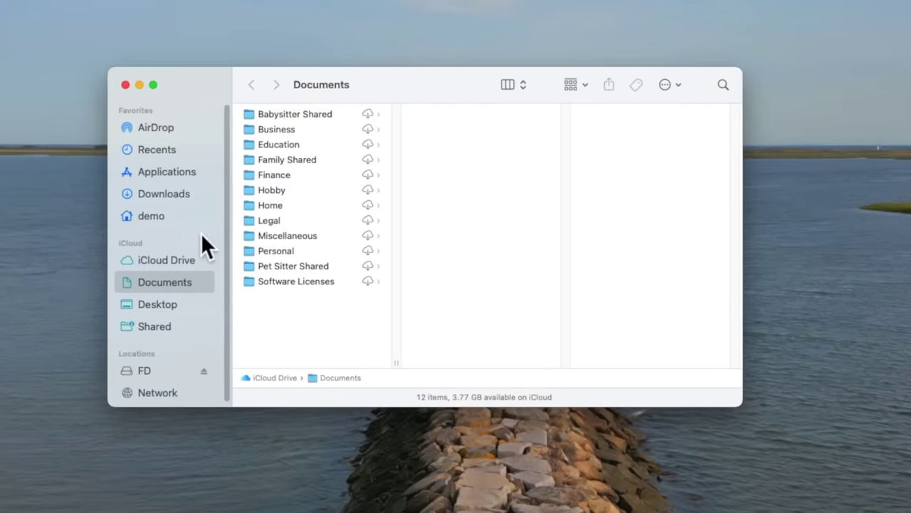
click(180, 171)
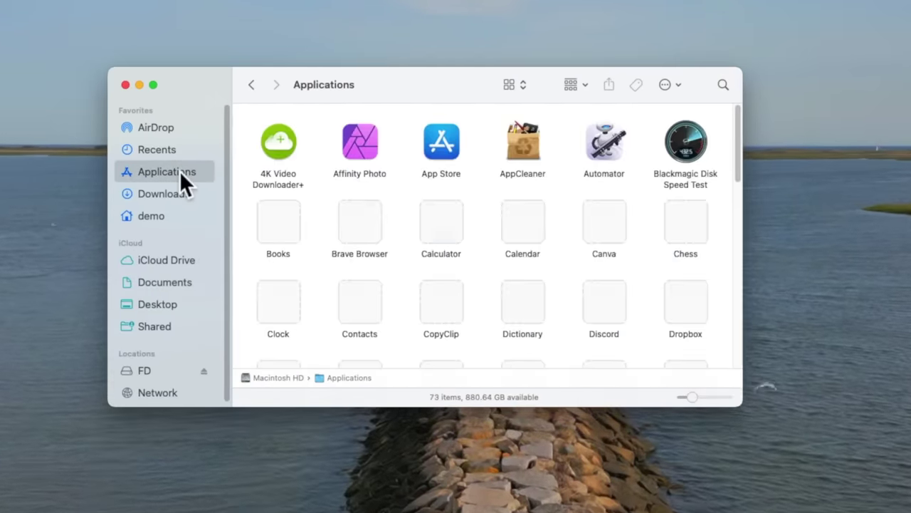
scroll(404, 237, down, 10)
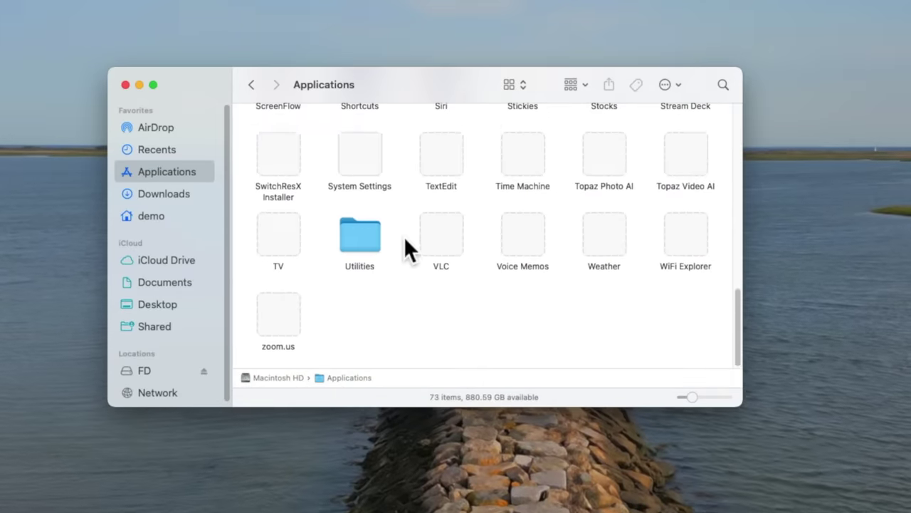
double_click(356, 235)
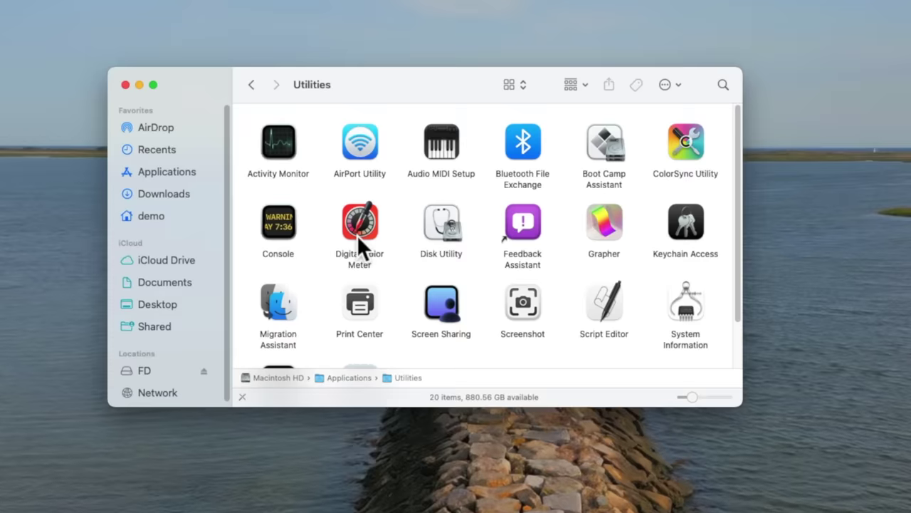
double_click(443, 222)
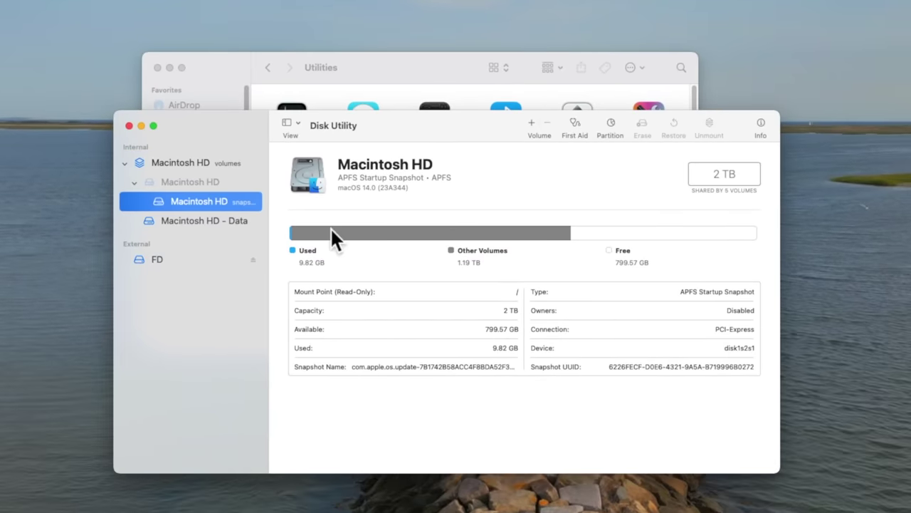
Erase the external FD drive as an APFS volume named Backup Drive.
click(156, 260)
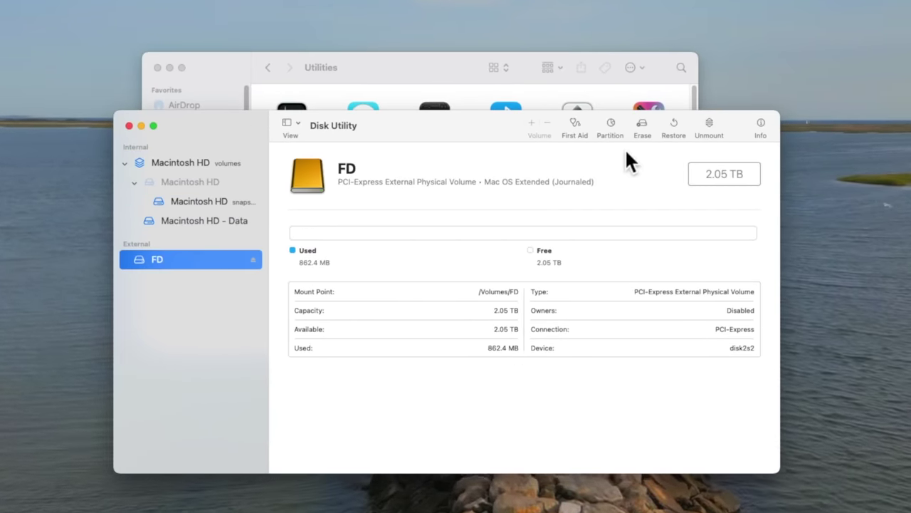
click(641, 125)
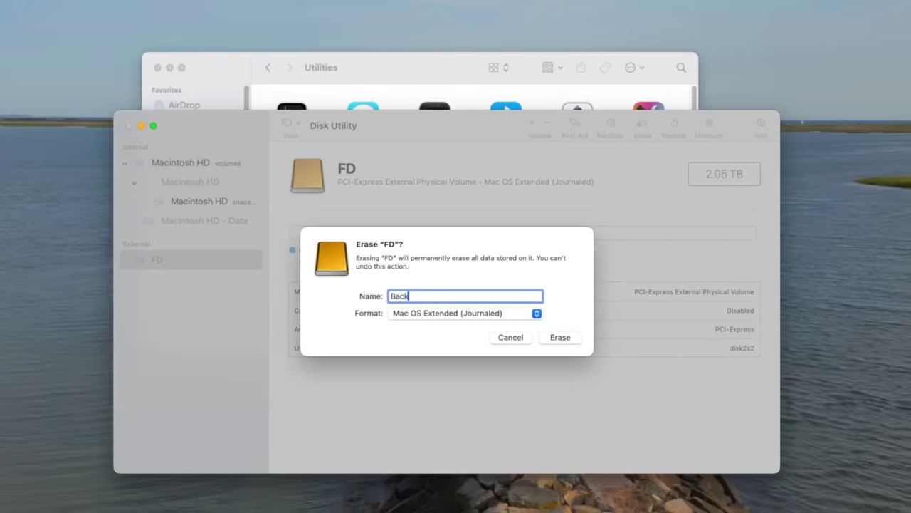
click(442, 314)
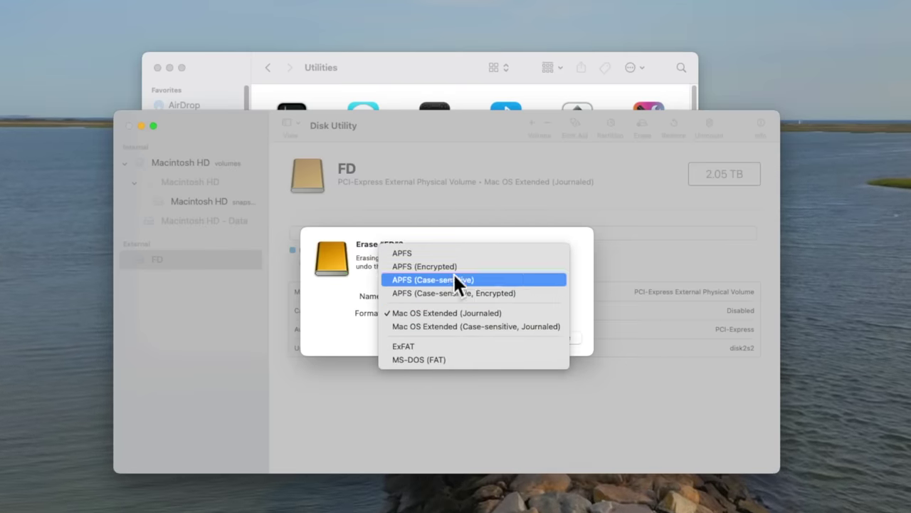
click(459, 255)
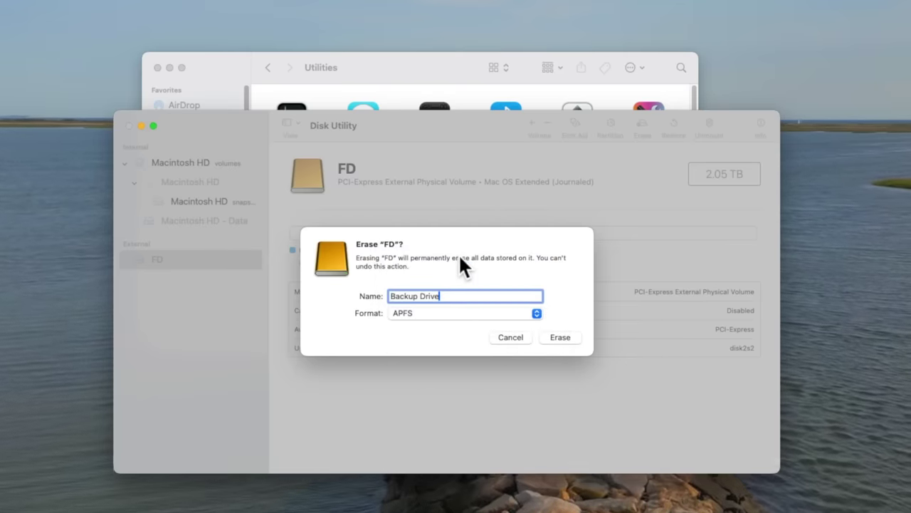
click(560, 337)
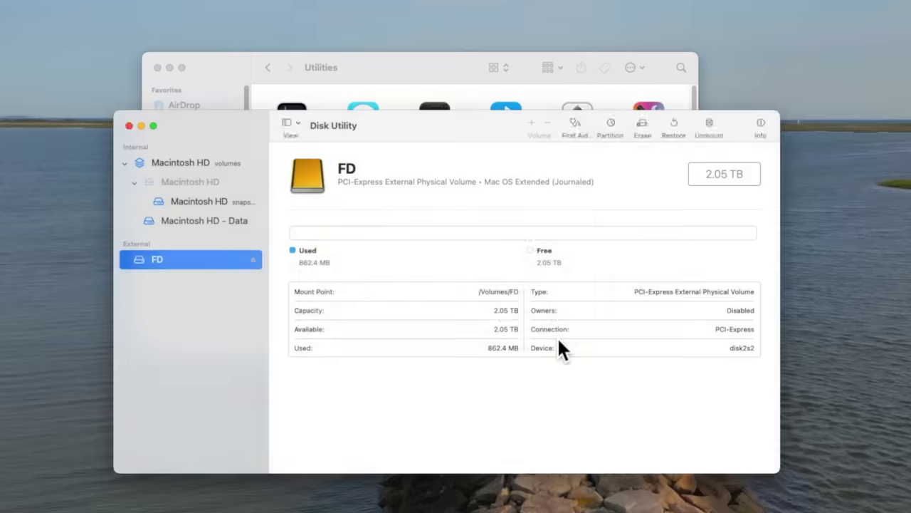
click(560, 313)
click(239, 204)
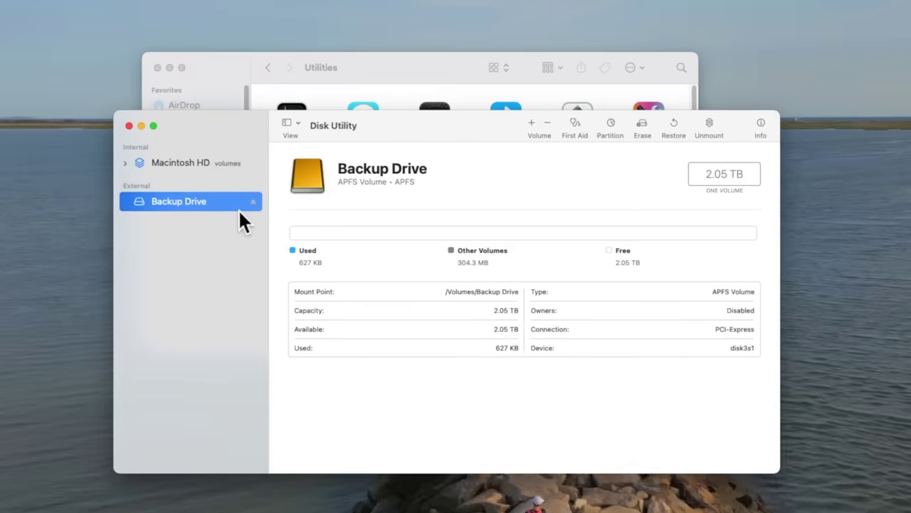
Add a second 1.02 TB partition named Manual Backup beside Backup Drive.
click(611, 127)
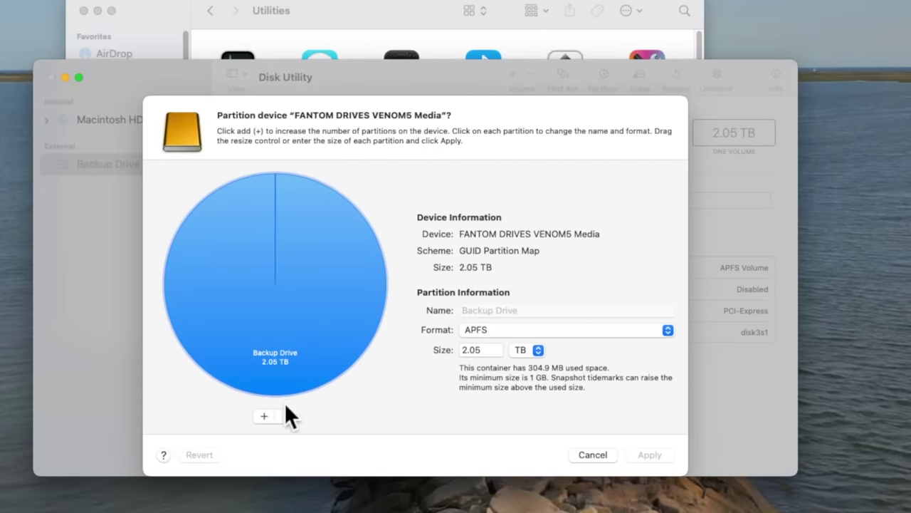
click(264, 417)
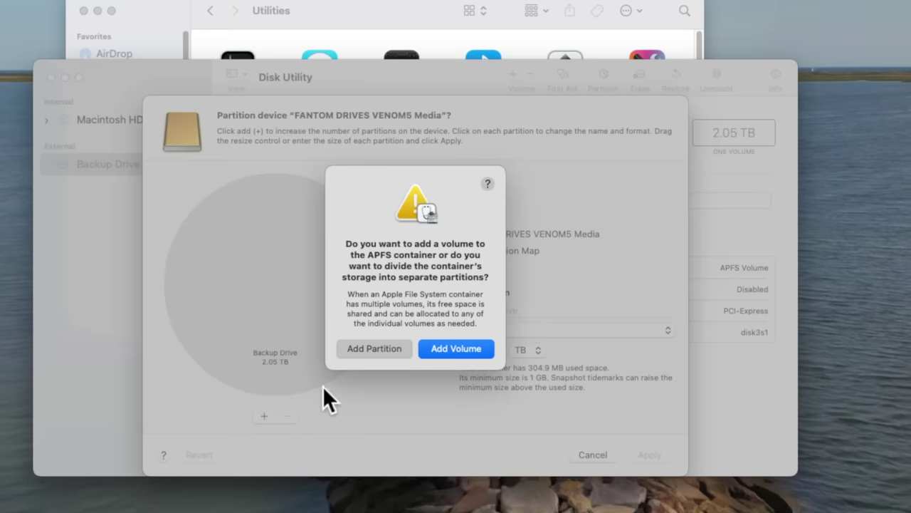
click(375, 349)
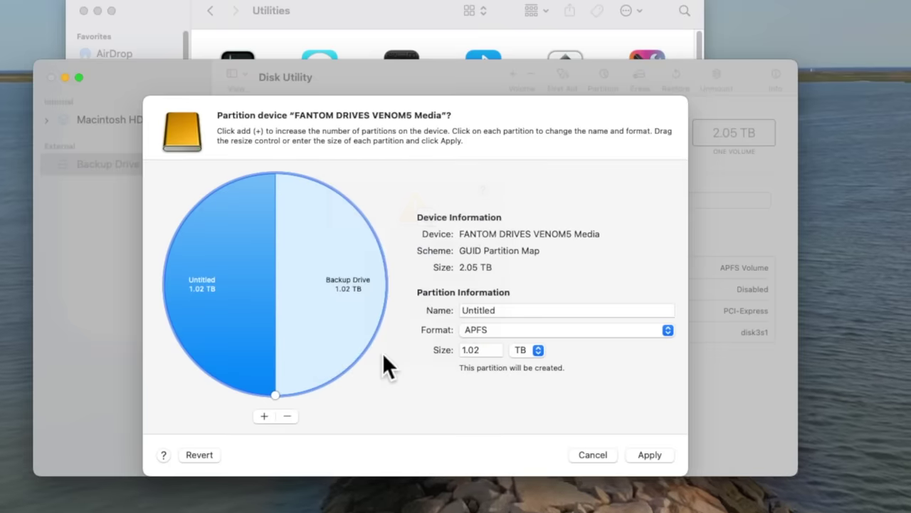
key(Tab)
text(Manual Backup)
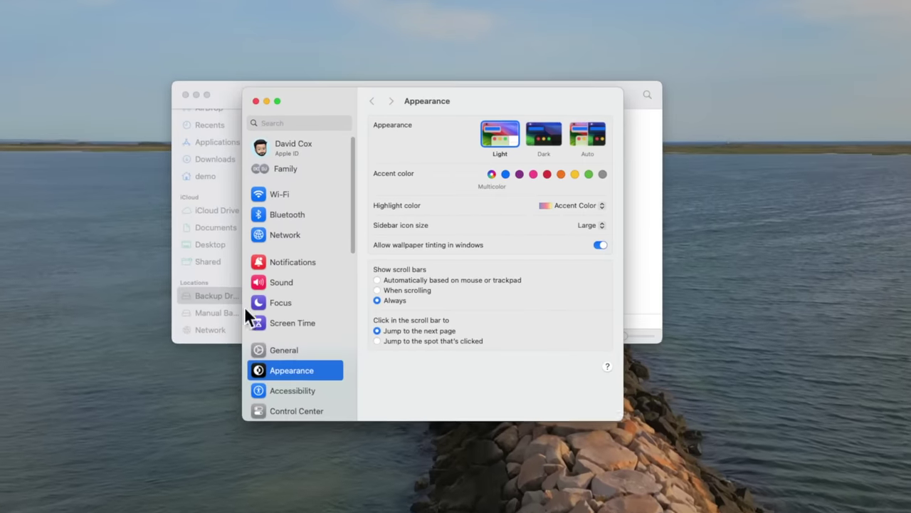
Set Backup Drive as the Time Machine backup disk with encryption turned off.
click(337, 321)
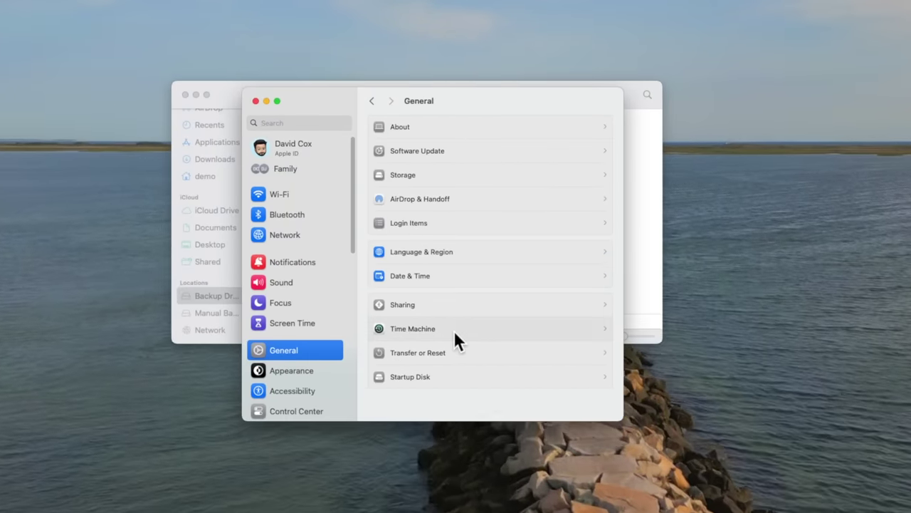
click(454, 330)
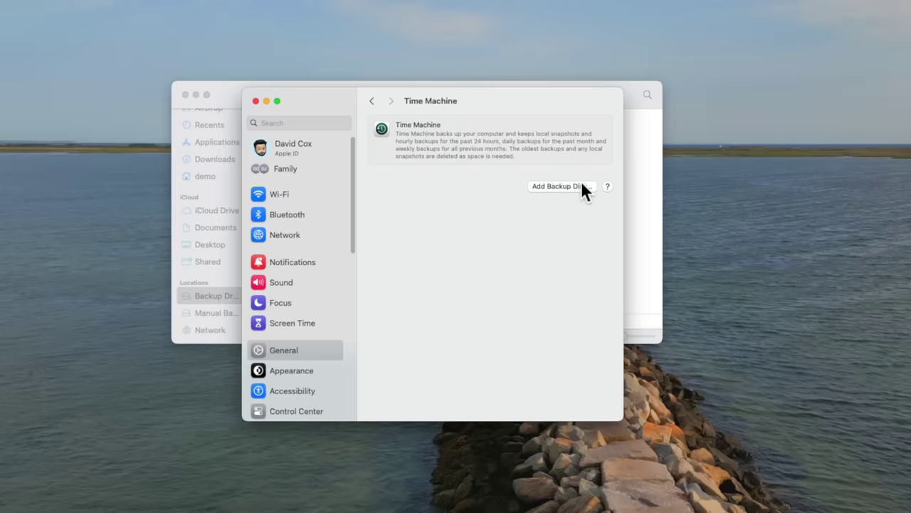
click(583, 186)
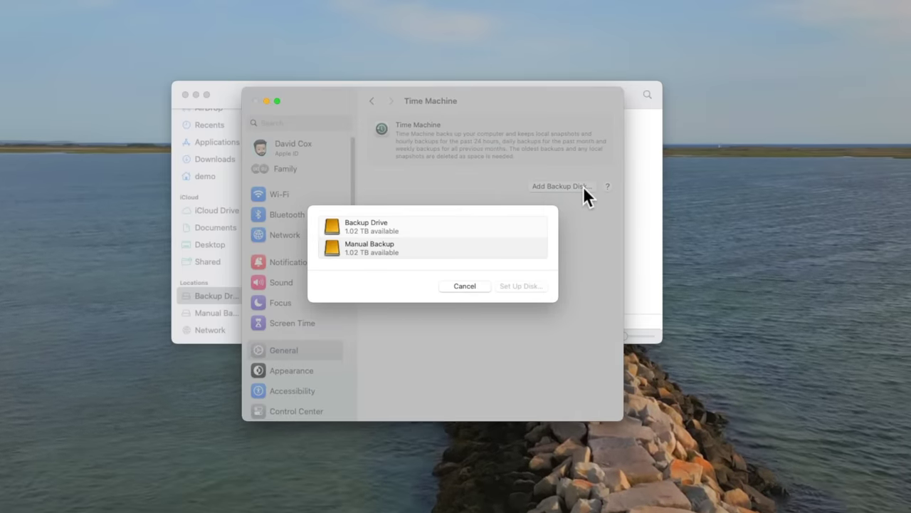
click(384, 225)
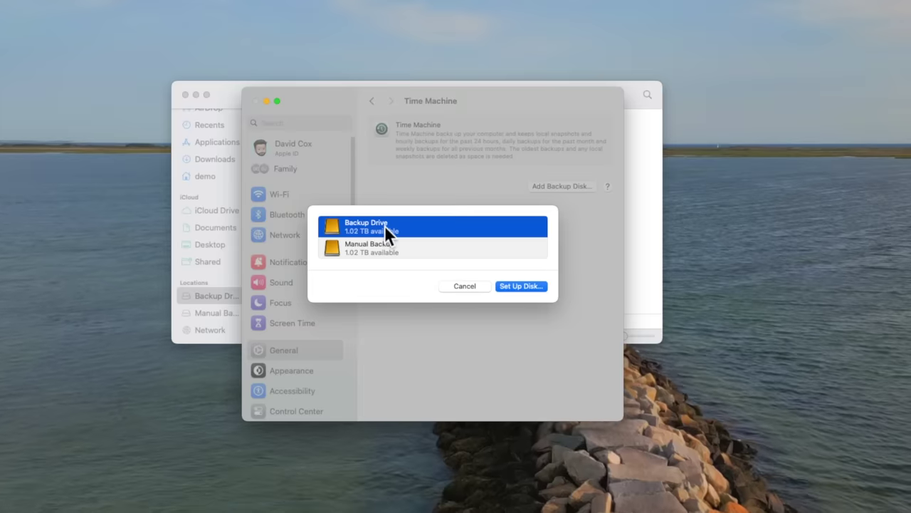
click(534, 287)
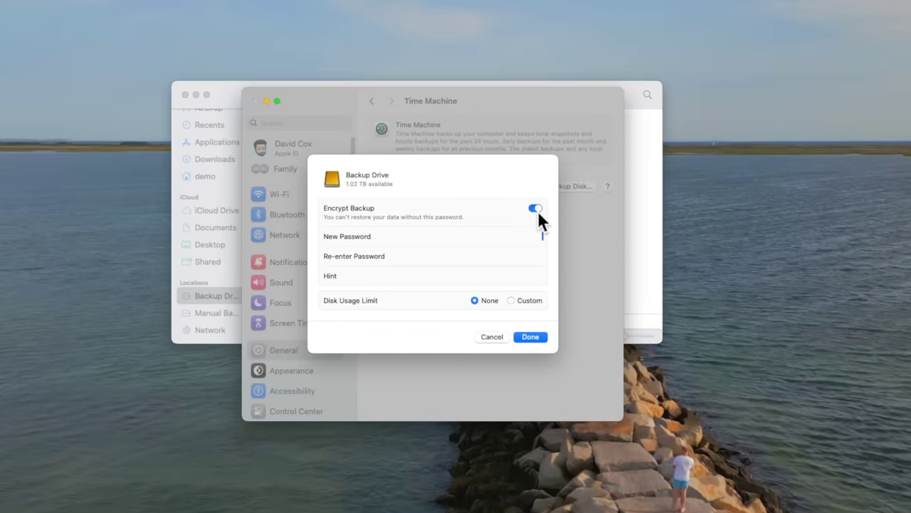
click(534, 210)
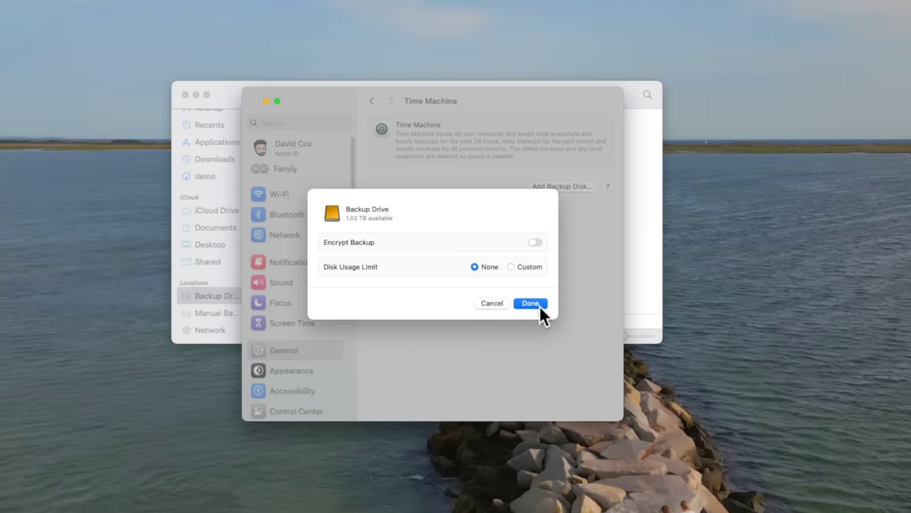
click(531, 303)
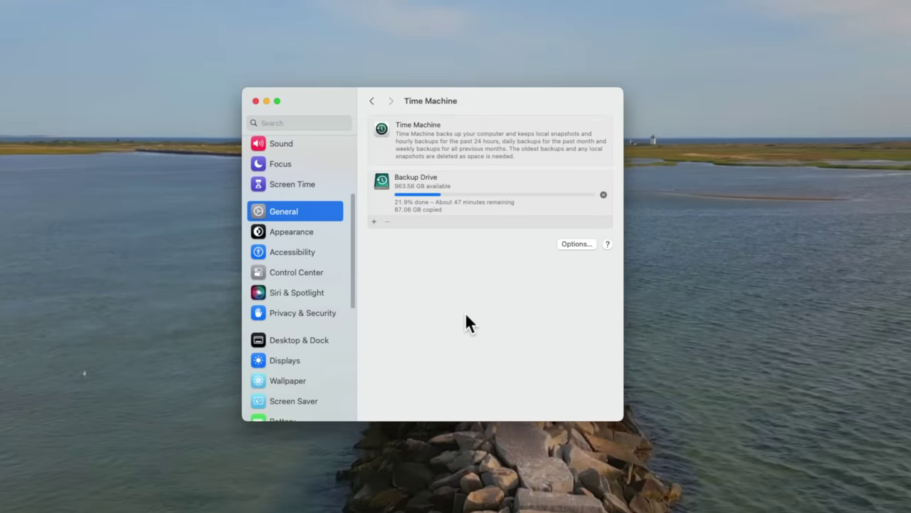
Check Time Machine's backup frequency choices, then delete the selected contact card.
click(576, 244)
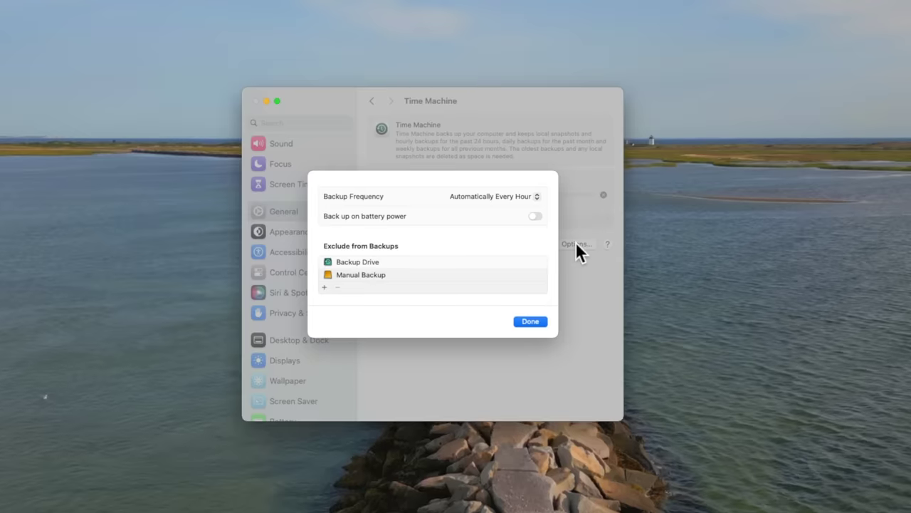
click(527, 199)
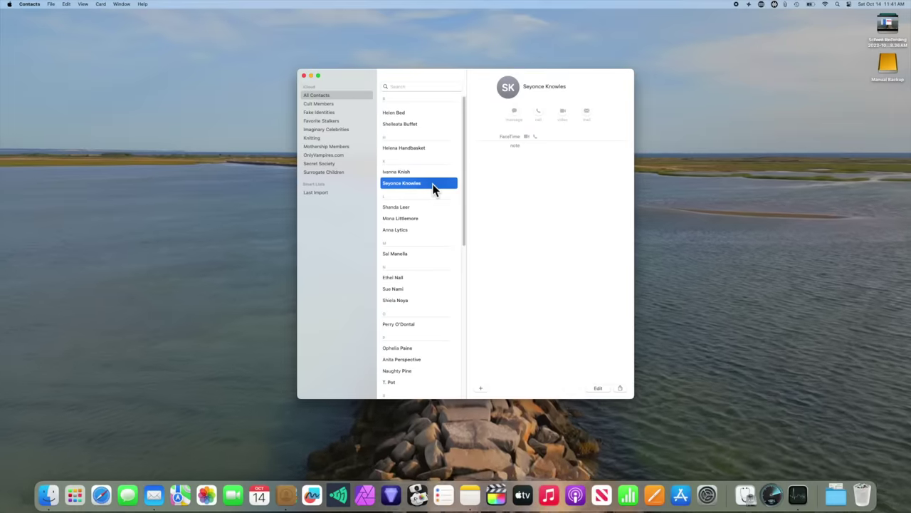
key(Delete)
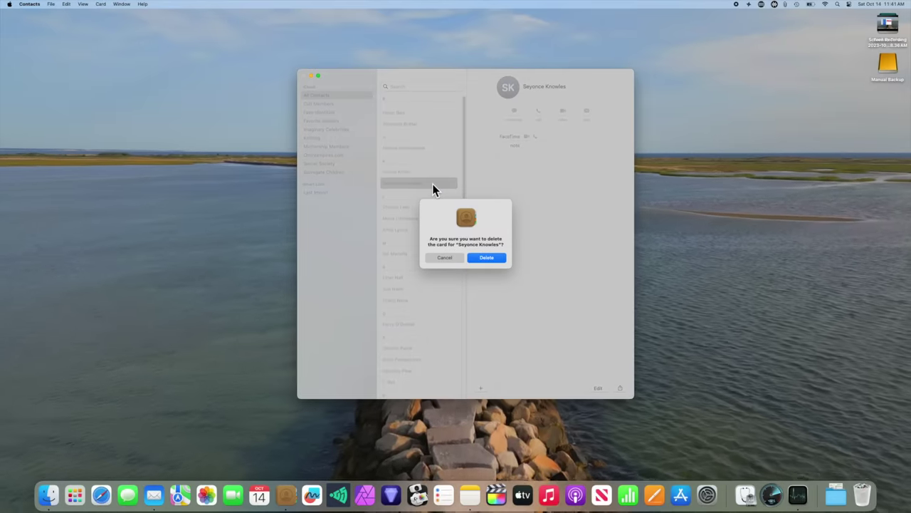
key(Return)
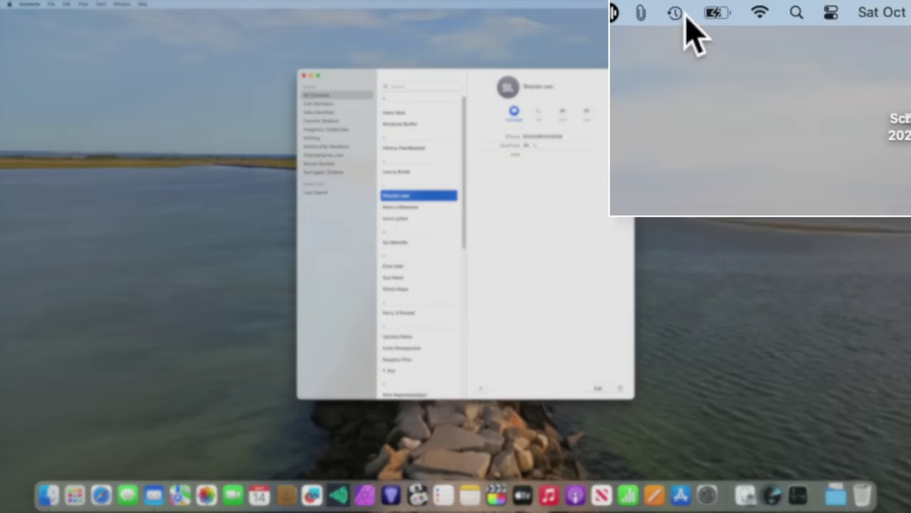
Restore the deleted contact card from the Today, 7:51 AM Time Machine backup.
click(798, 5)
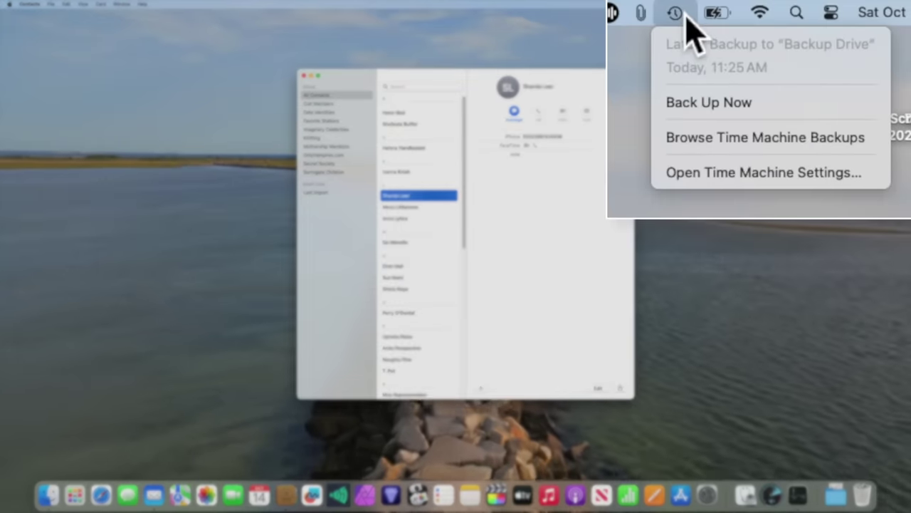
click(700, 138)
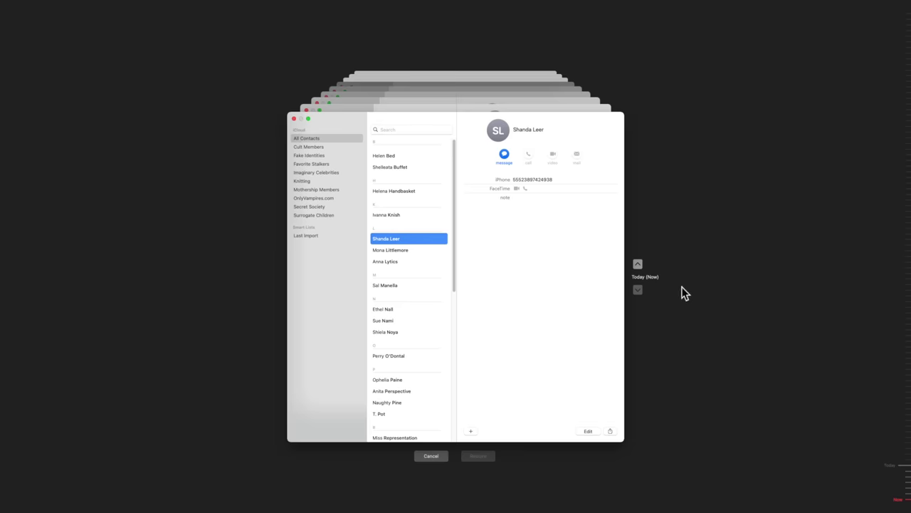
click(641, 265)
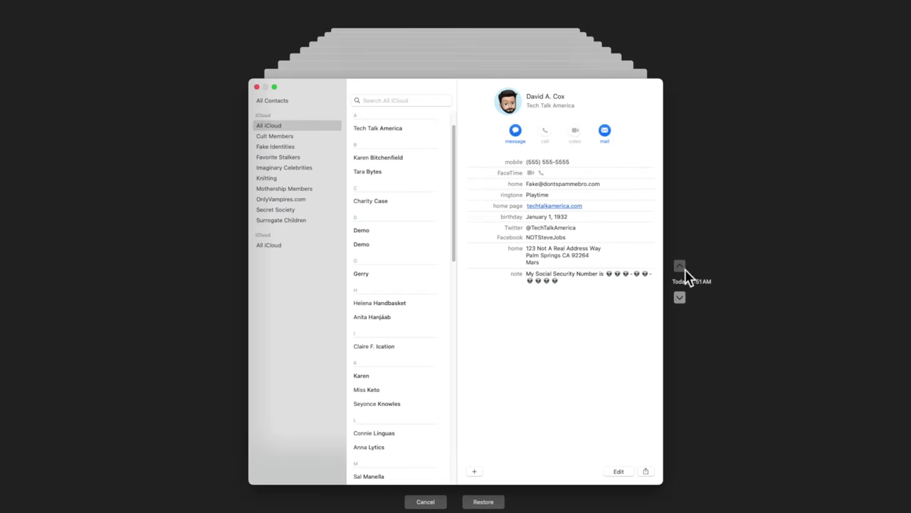
click(379, 436)
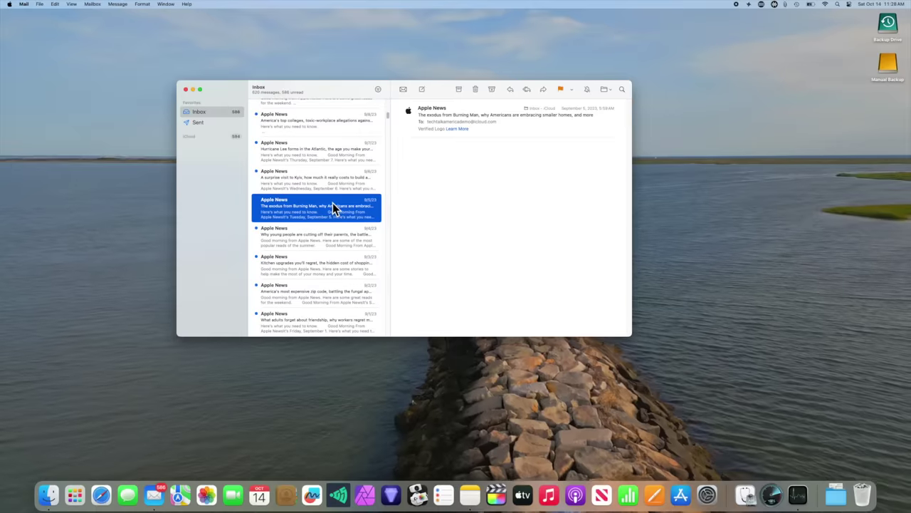
Delete all 620 Inbox messages, then start browsing Time Machine backups.
key(super+a)
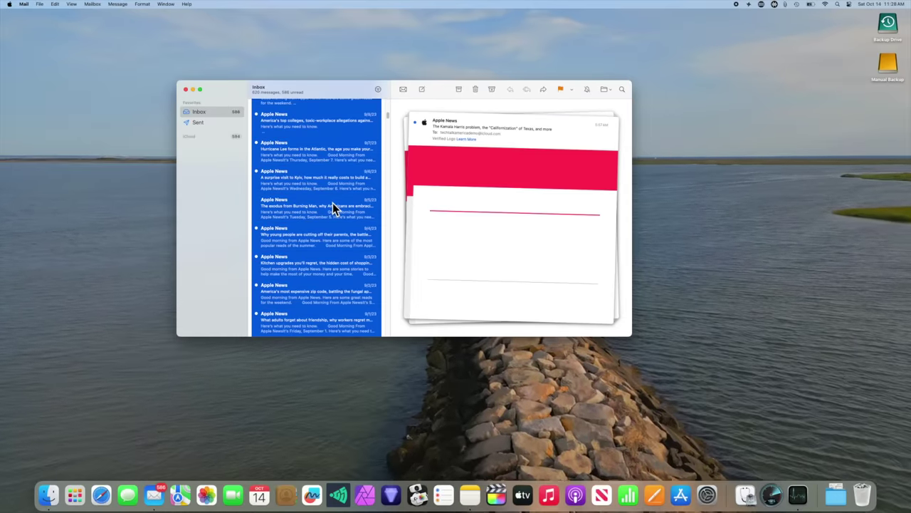
key(Delete)
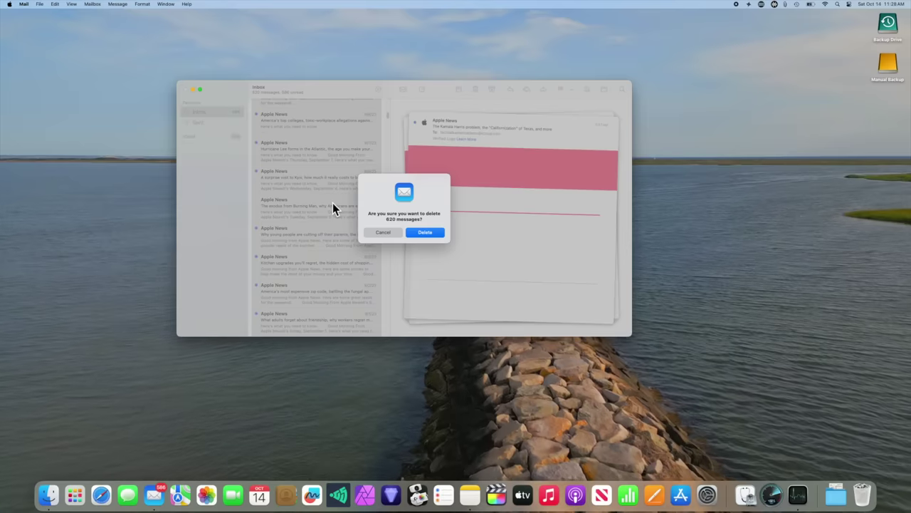
key(Return)
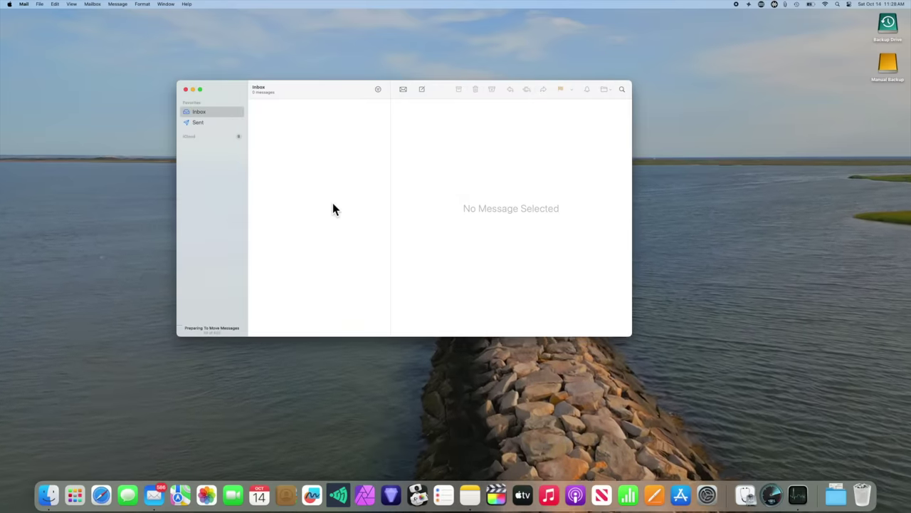
click(797, 4)
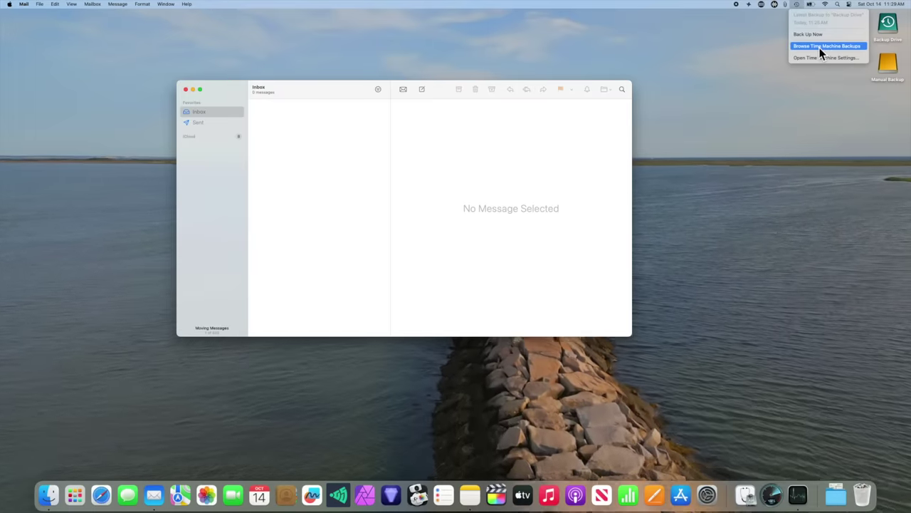
click(819, 47)
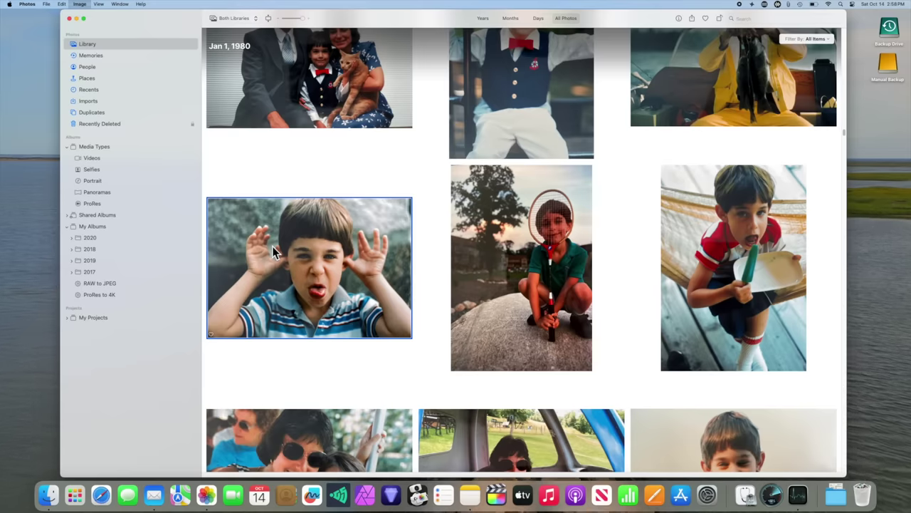
Permanently delete the boy's photo, including from Recently Deleted, then browse Time Machine backups.
key(Delete)
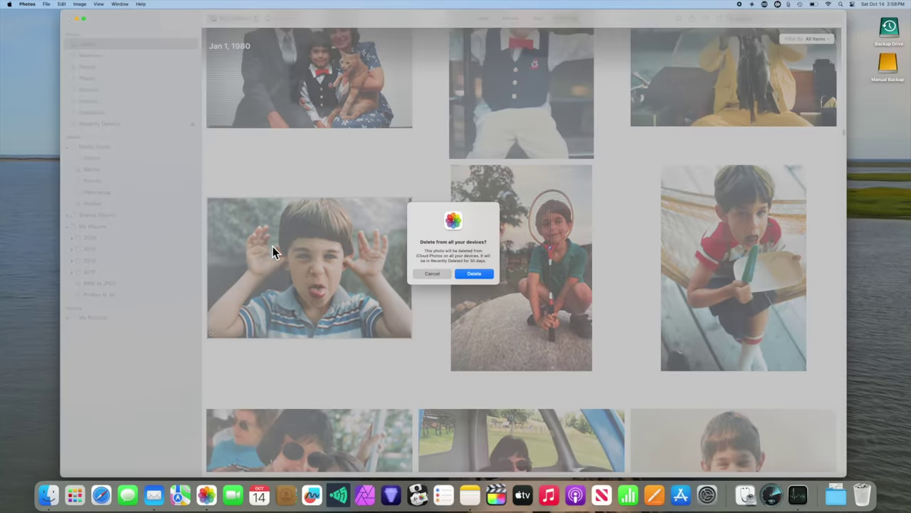
key(Return)
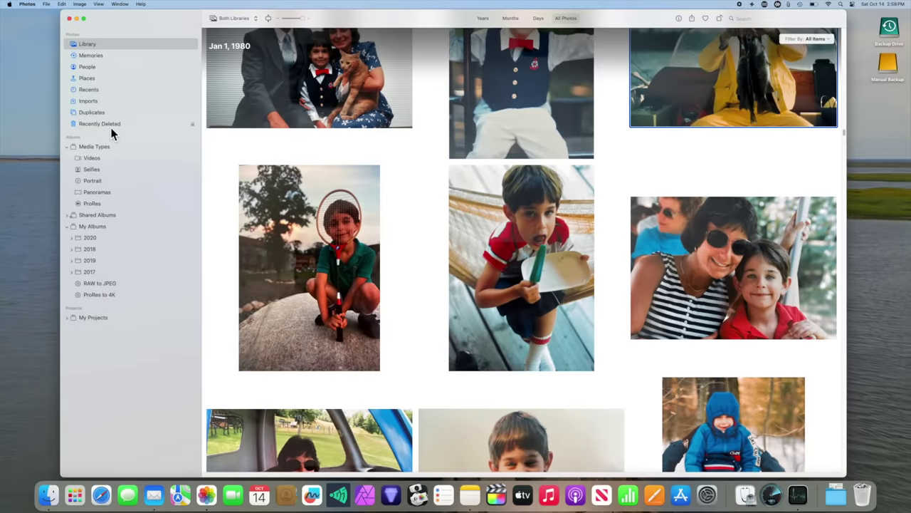
click(106, 125)
click(836, 40)
key(Return)
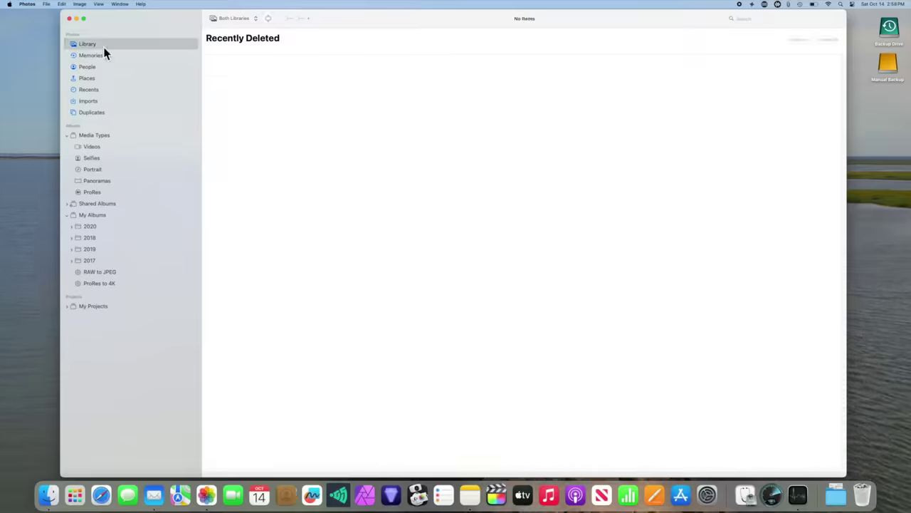
click(105, 46)
click(800, 4)
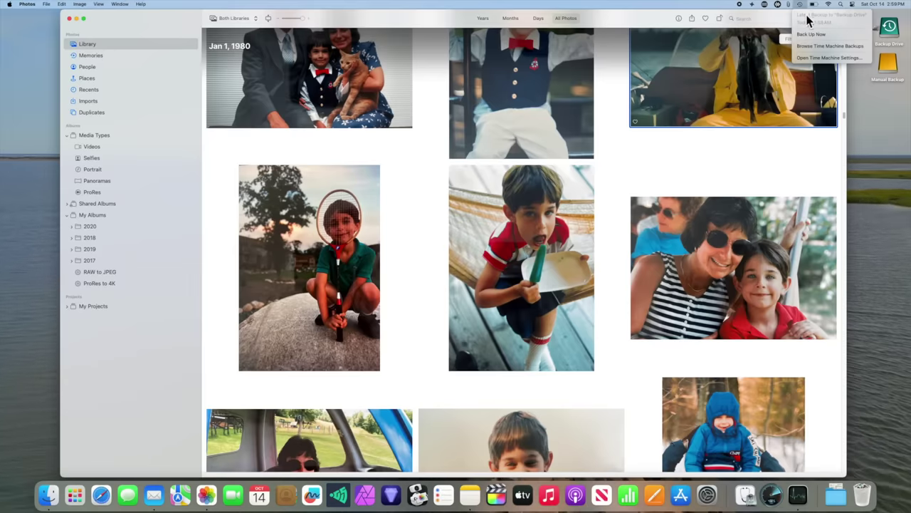
click(812, 47)
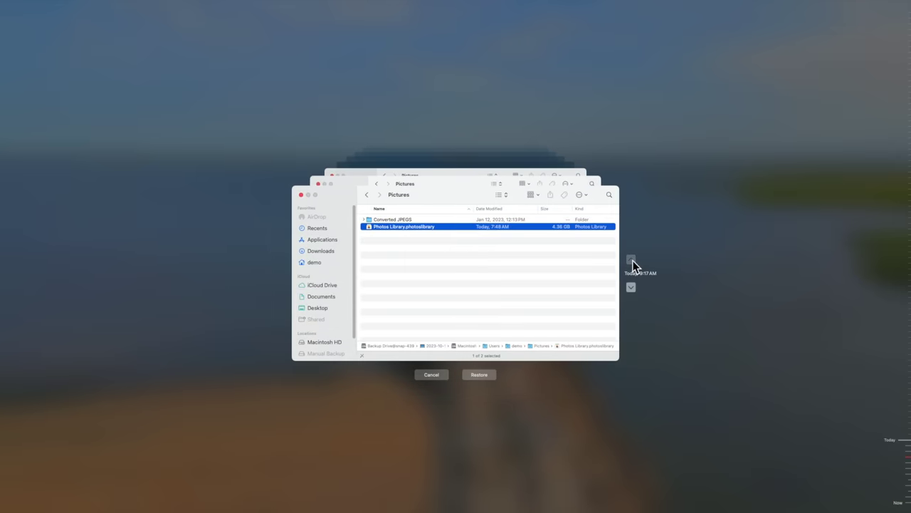
Restore Photos Library.photoslibrary from the Today, 9:17 AM Time Machine backup.
click(482, 375)
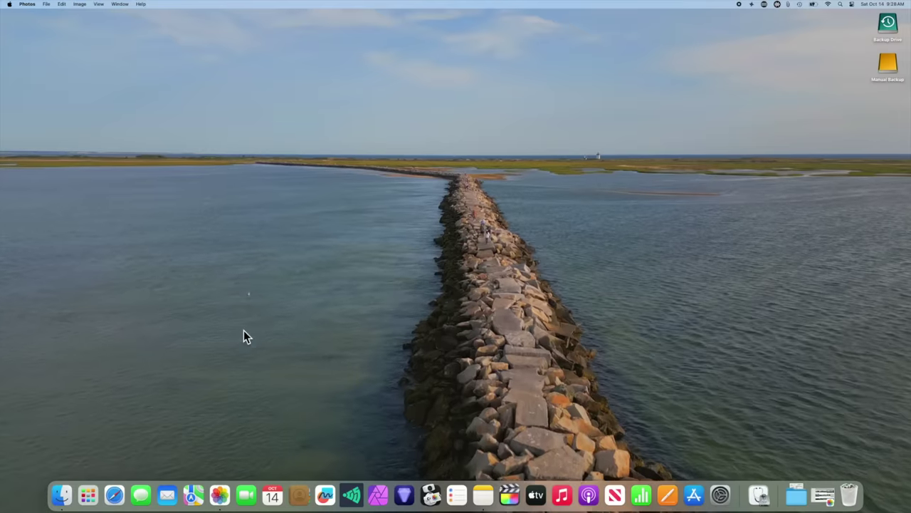
Set iCloud Photos in Photos settings to 'Download Originals to this Mac'.
click(219, 494)
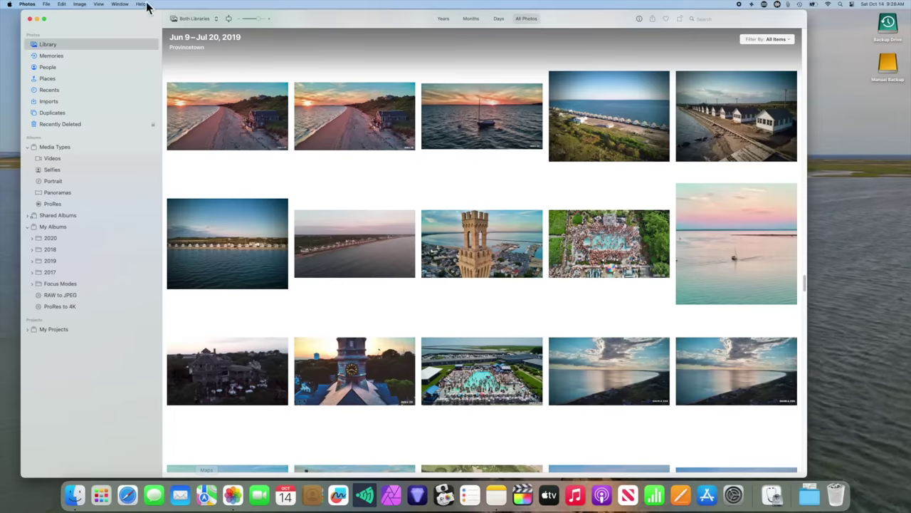
click(29, 4)
click(28, 26)
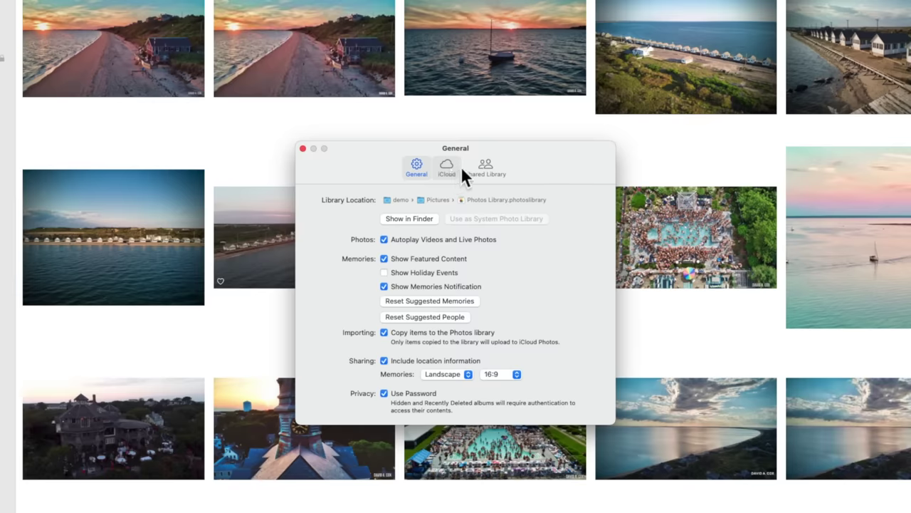
click(461, 169)
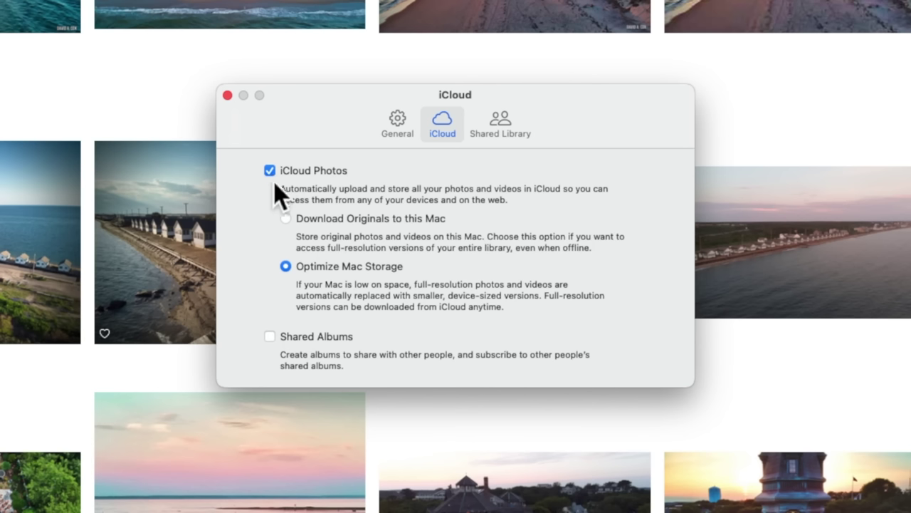
click(295, 224)
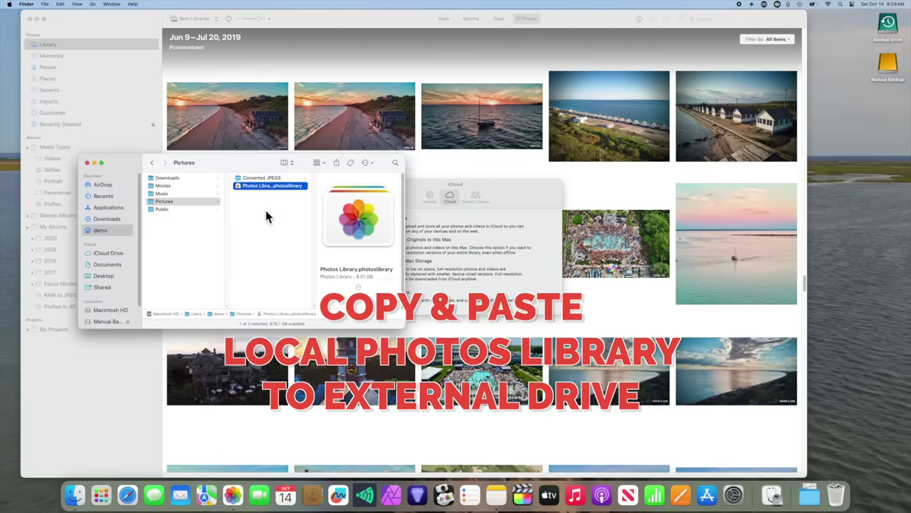
Paste Photos Library.photoslibrary onto the Manual Backup drive and open the copy in Photos.
double_click(887, 66)
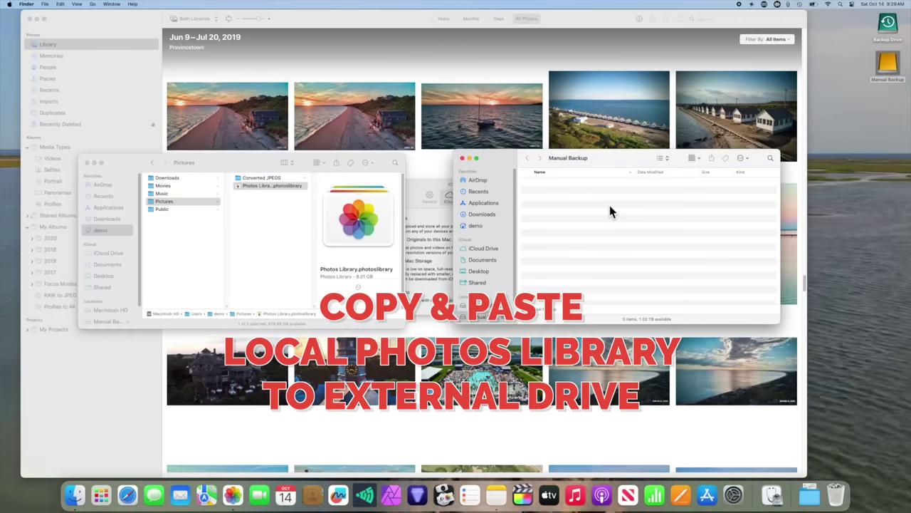
key(super+v)
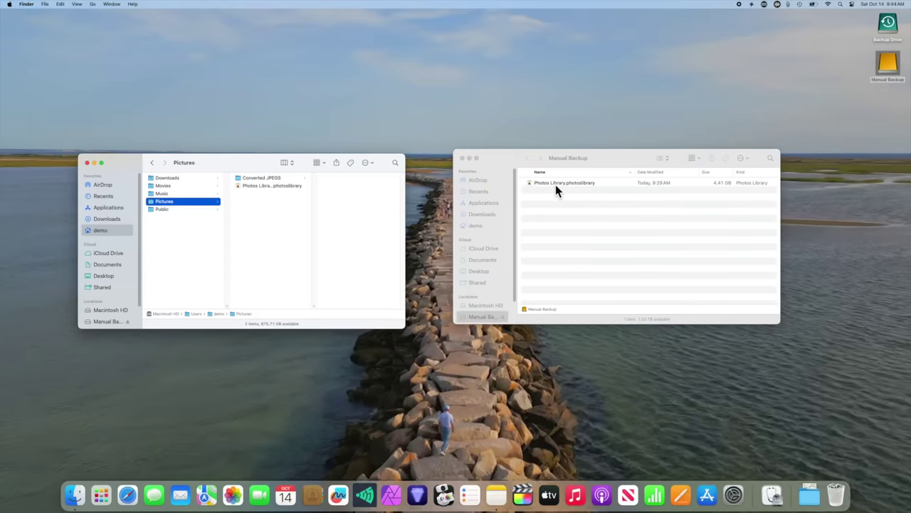
click(555, 184)
double_click(555, 185)
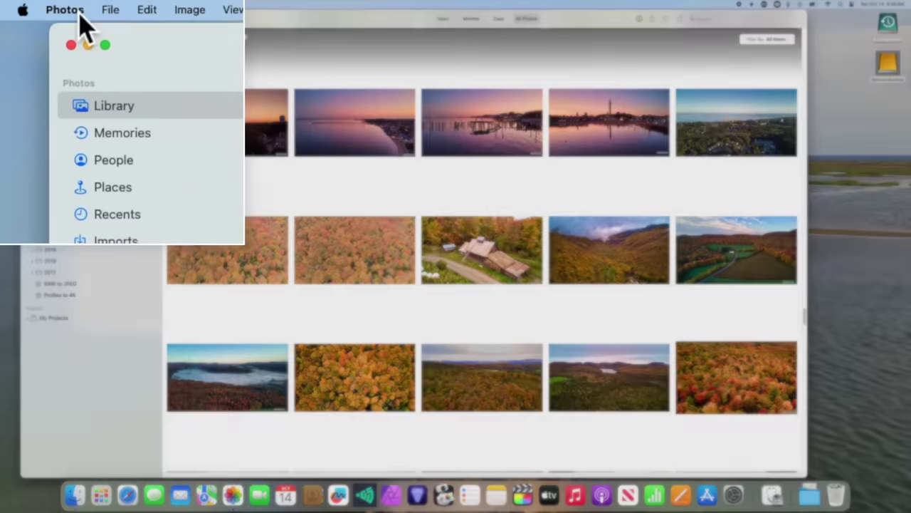
Make the Manual Backup library the system photo library in Photos' General settings.
click(32, 4)
click(53, 32)
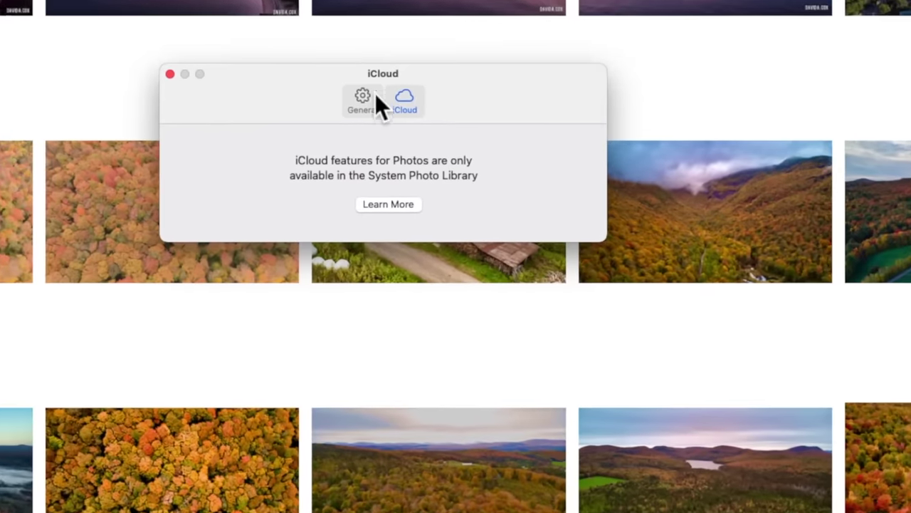
click(447, 198)
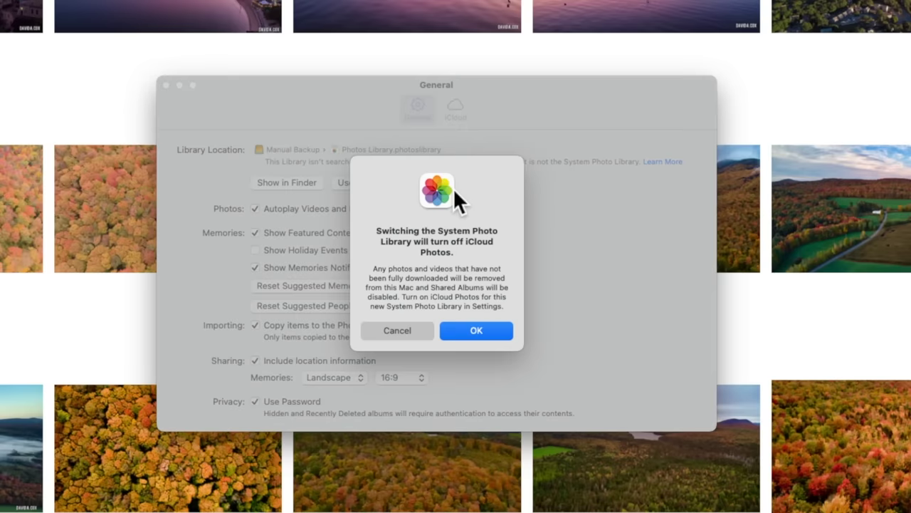
click(486, 332)
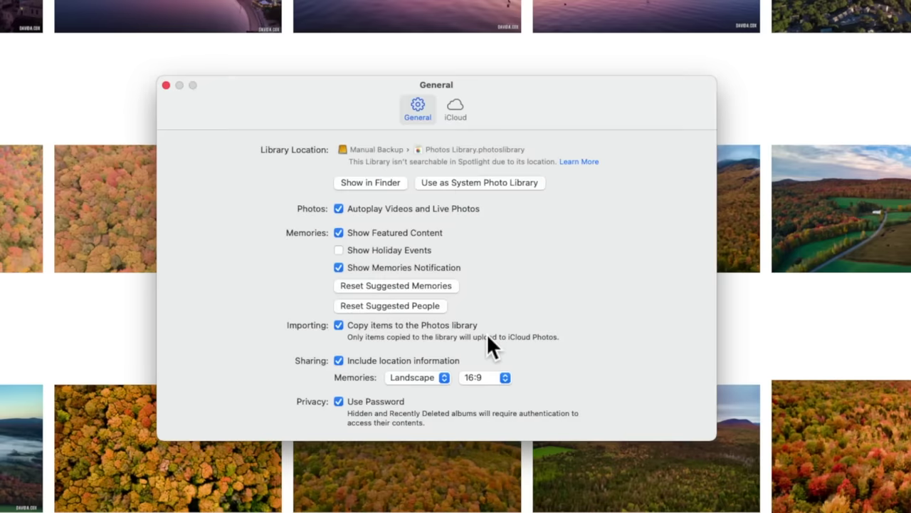
Choose 'Download Originals to this Mac' in Photos' iCloud settings.
click(469, 109)
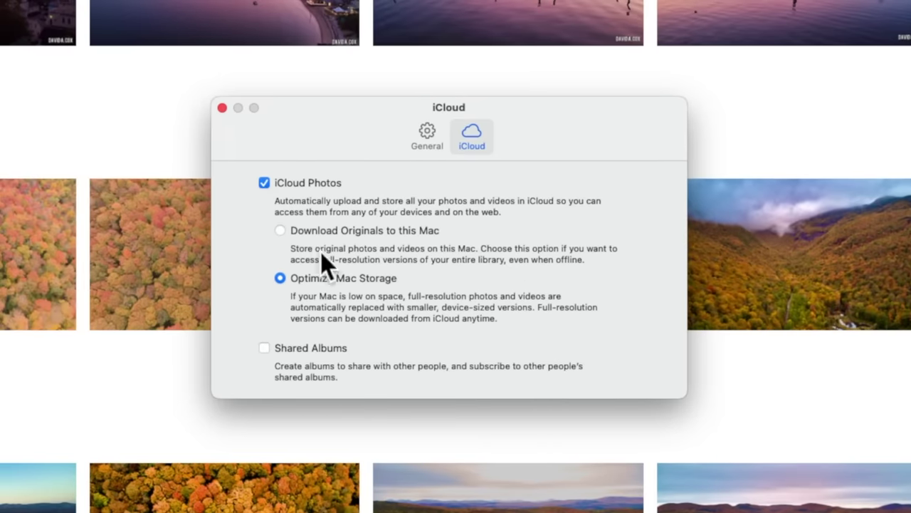
click(288, 237)
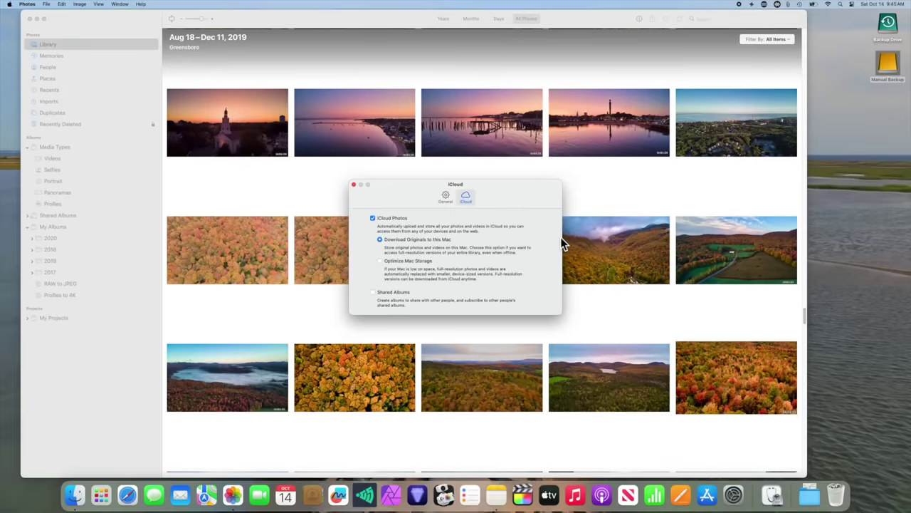
scroll(625, 306, down, 20)
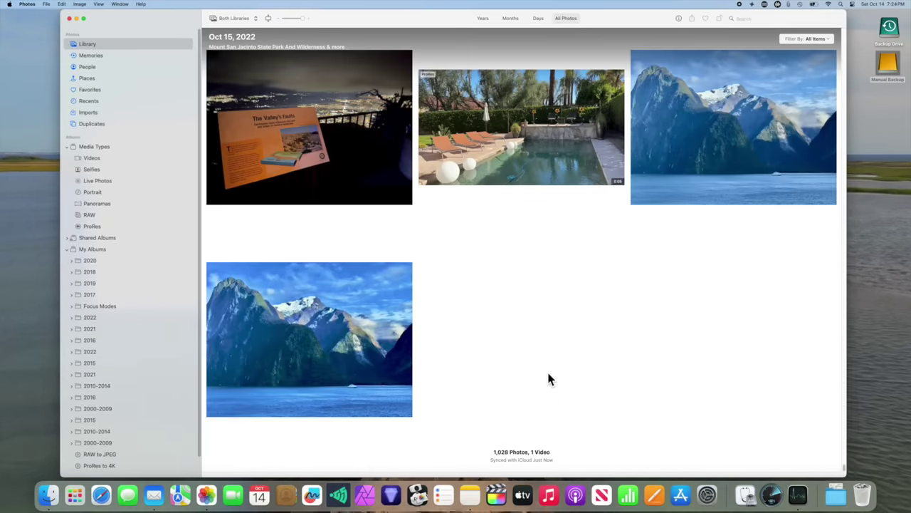
Quit Photos and open the original Photos Library from the Pictures folder.
key(super+q)
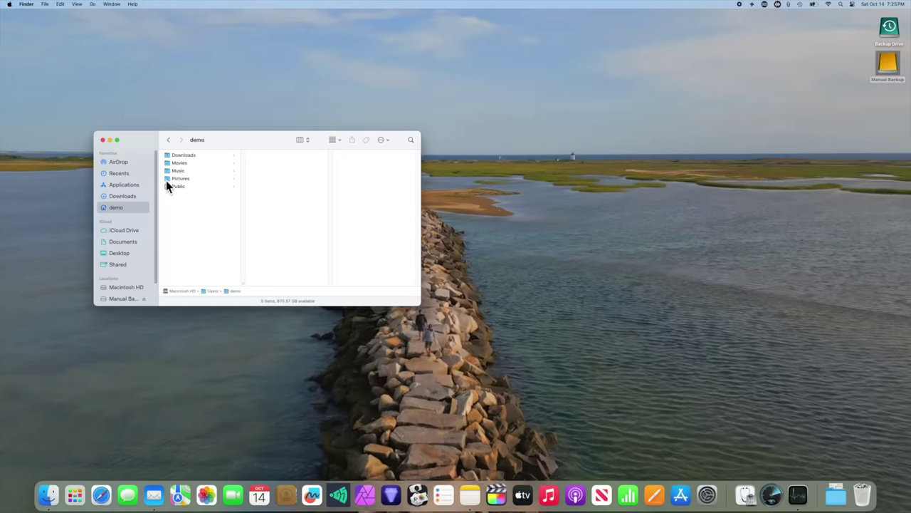
click(175, 181)
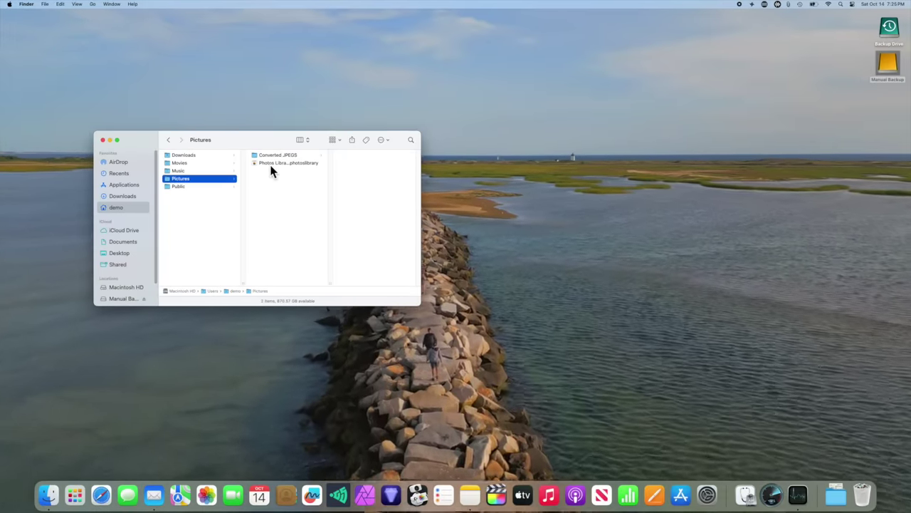
double_click(272, 164)
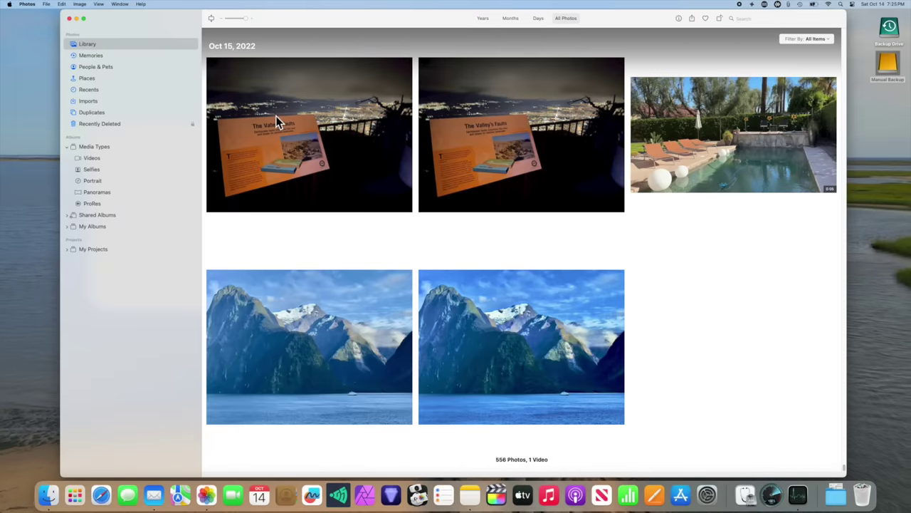
Set the Pictures library as the system photo library and confirm with OK.
click(30, 5)
click(41, 27)
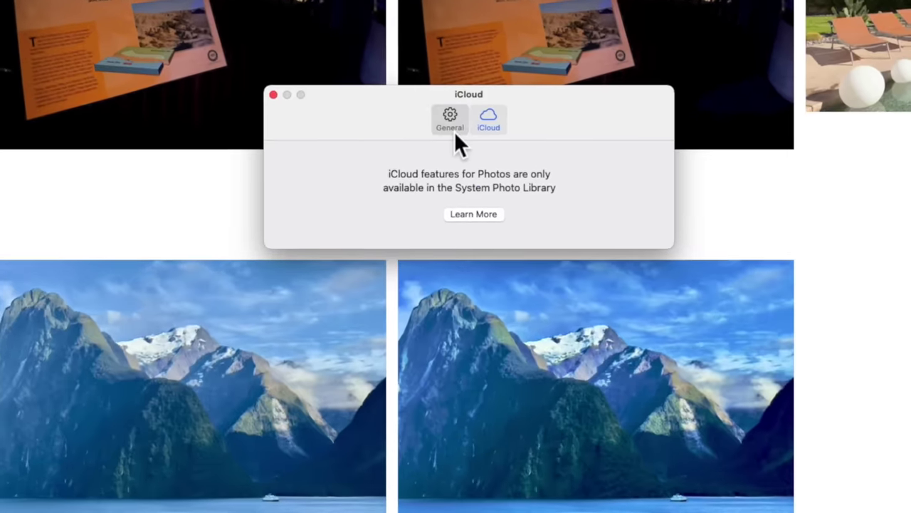
click(446, 195)
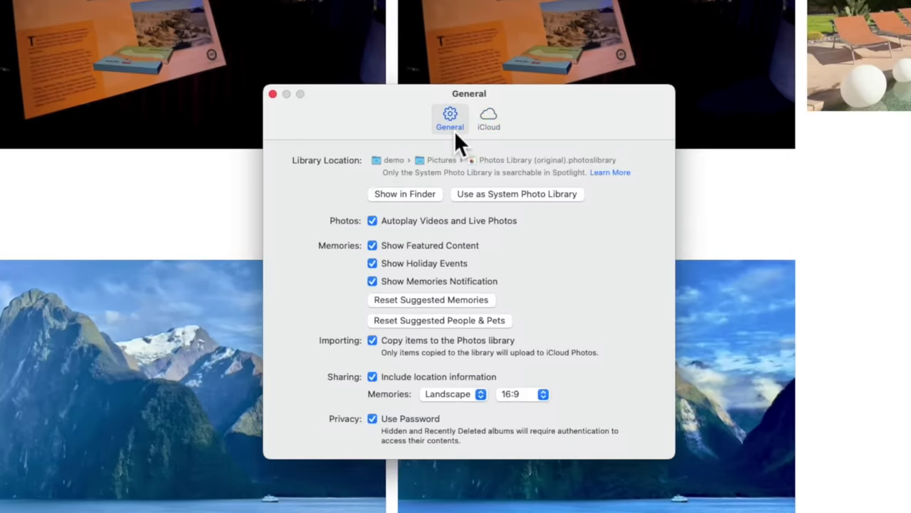
click(519, 197)
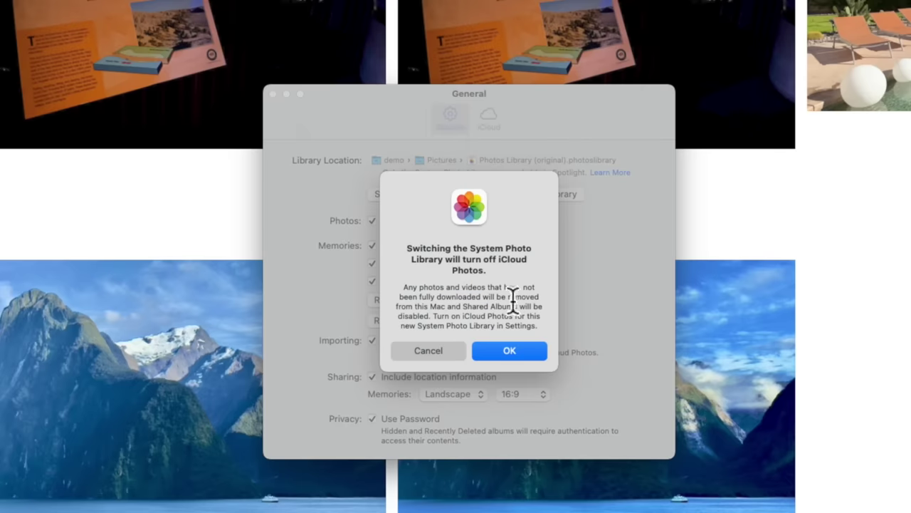
click(518, 356)
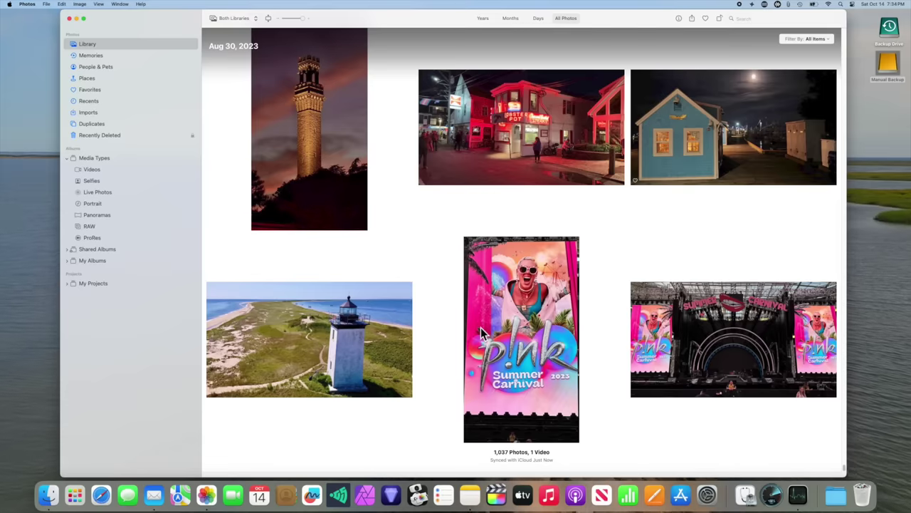
Reopen the Manual Backup library, make it the system photo library, and view iCloud settings.
key(super+q)
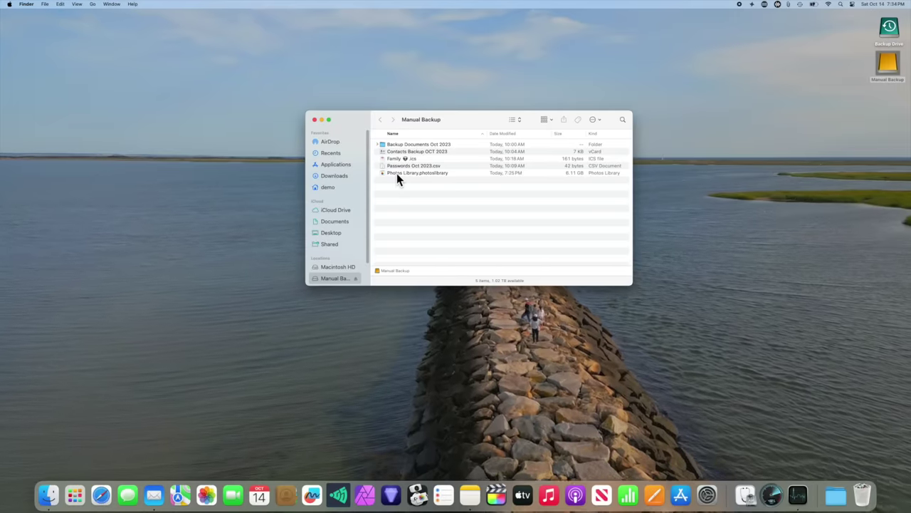
double_click(397, 173)
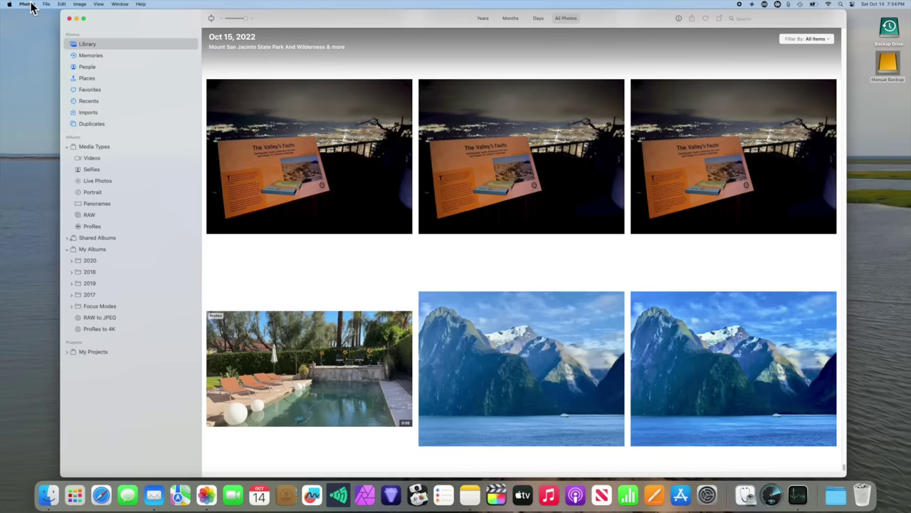
click(31, 7)
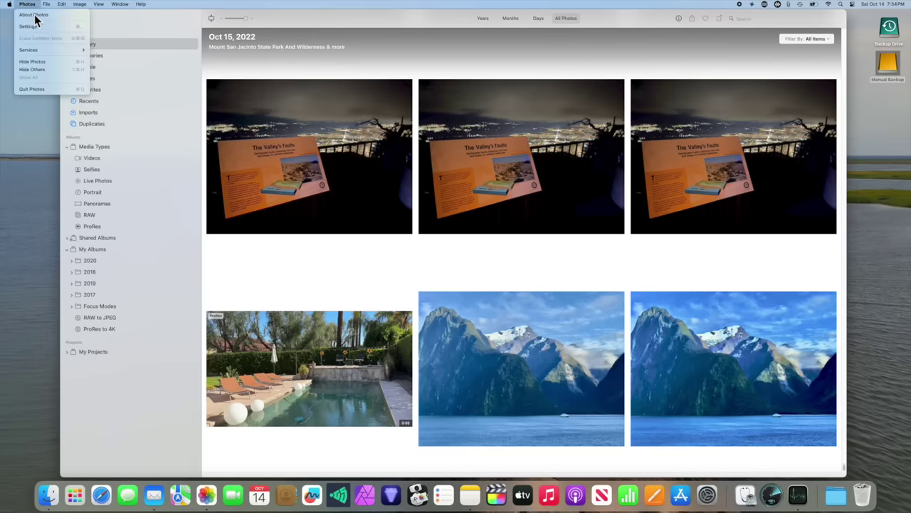
click(35, 27)
click(447, 196)
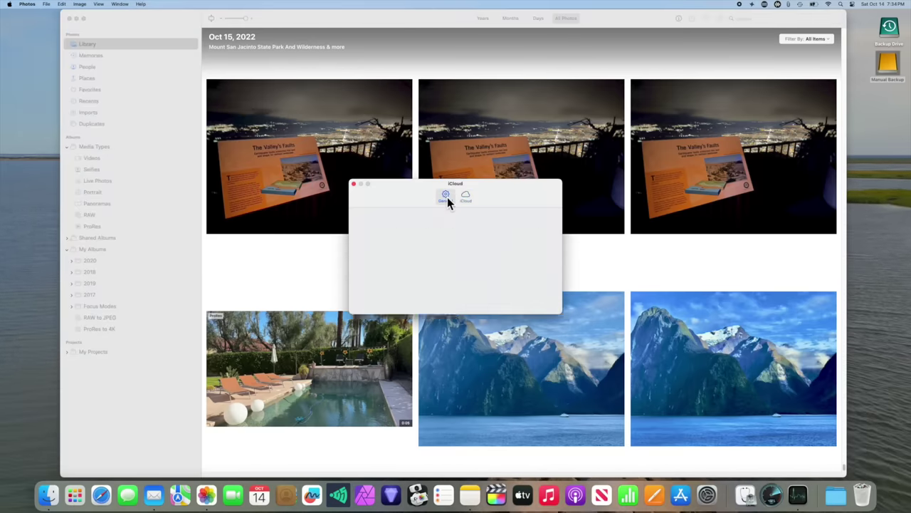
click(488, 238)
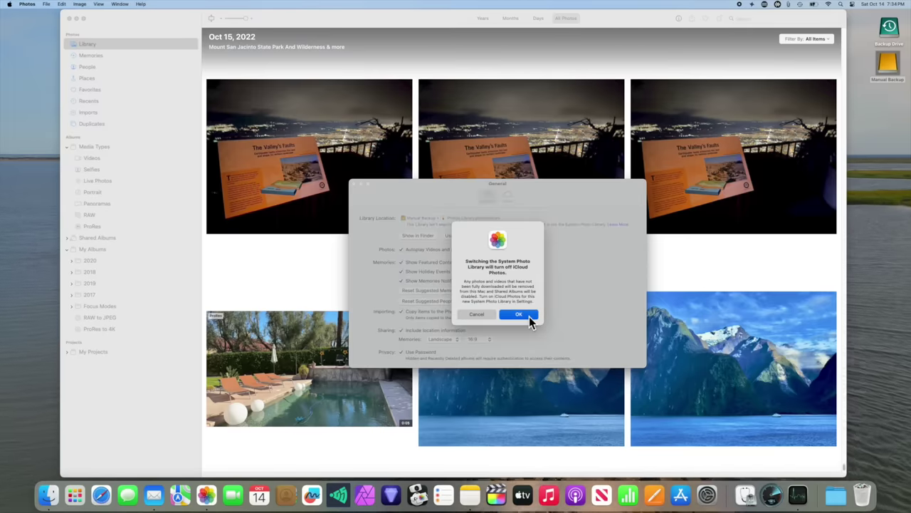
click(519, 315)
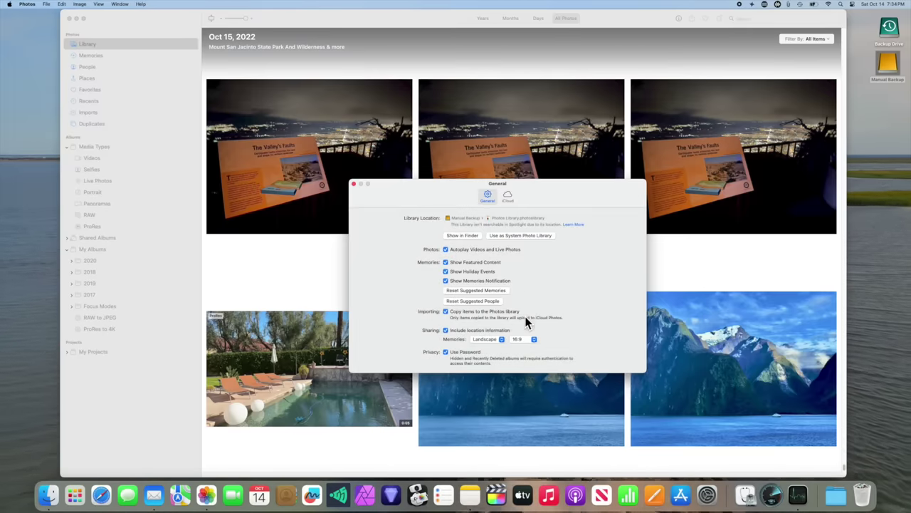
click(513, 195)
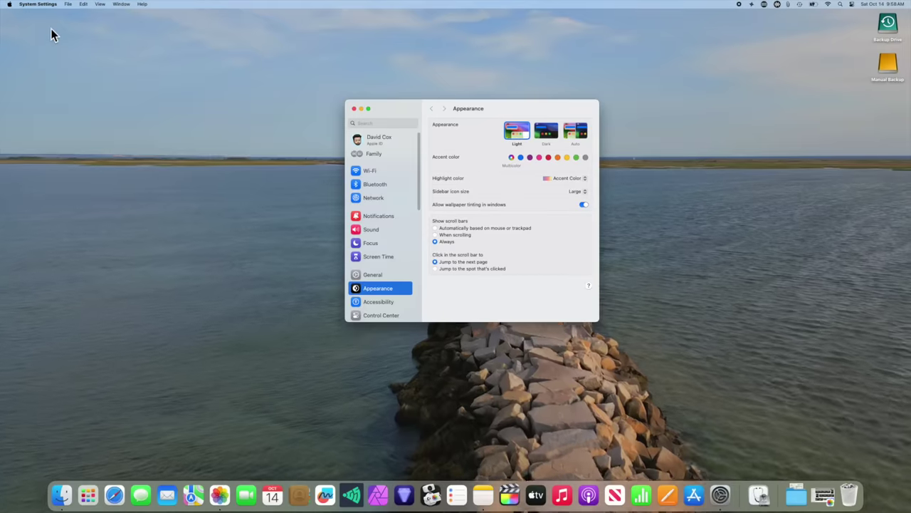
Go through the Apple account's iCloud page in System Settings to iCloud Drive settings.
click(344, 128)
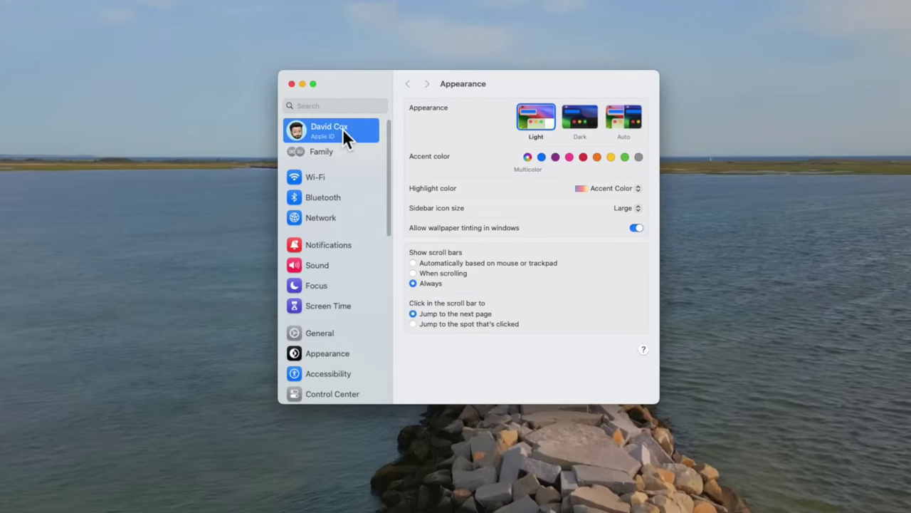
drag(351, 77, 311, 78)
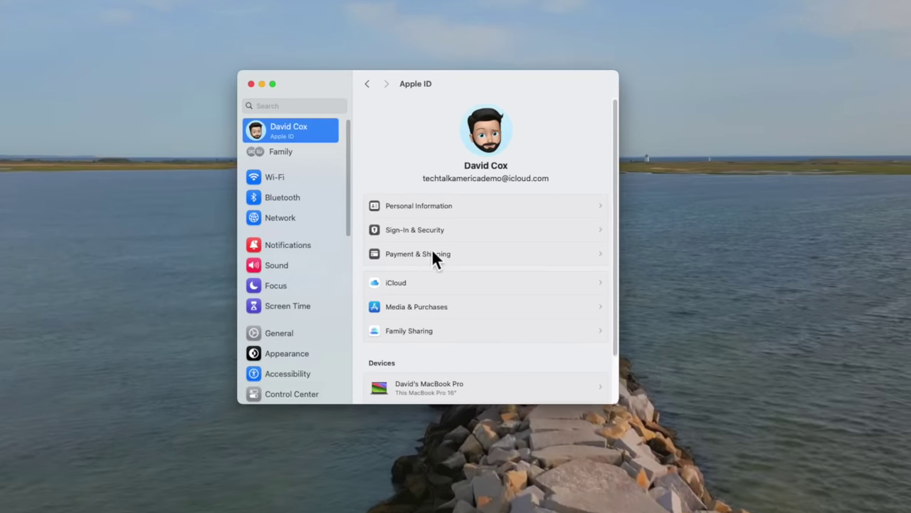
click(461, 285)
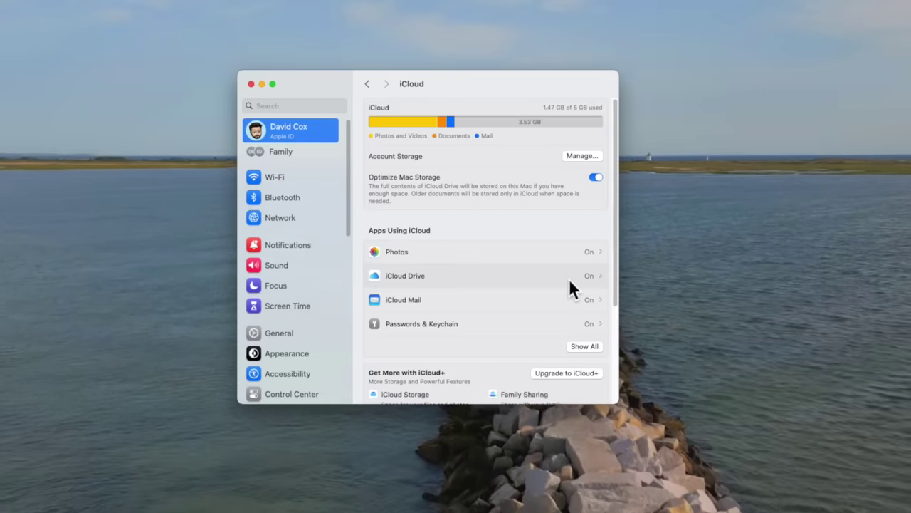
click(569, 280)
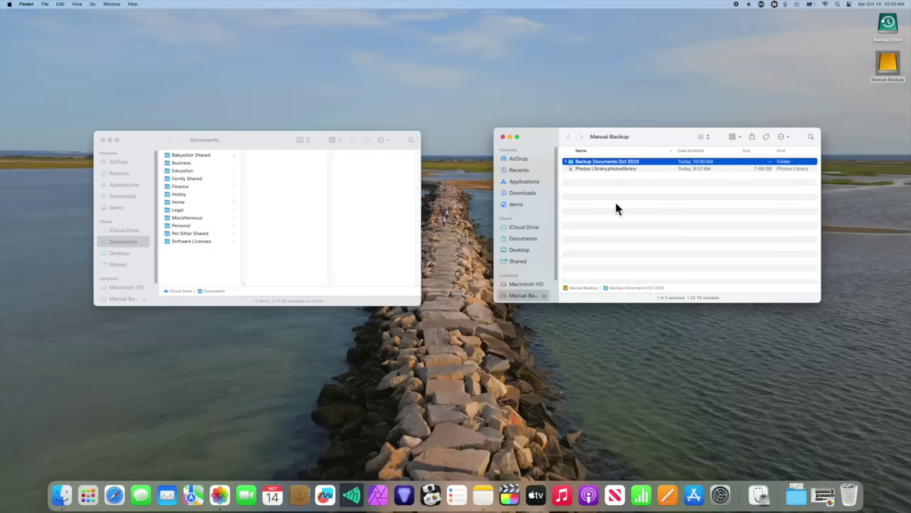
Select all 12 Documents folders and paste them into Backup Documents Oct 2023.
click(188, 261)
key(super+a)
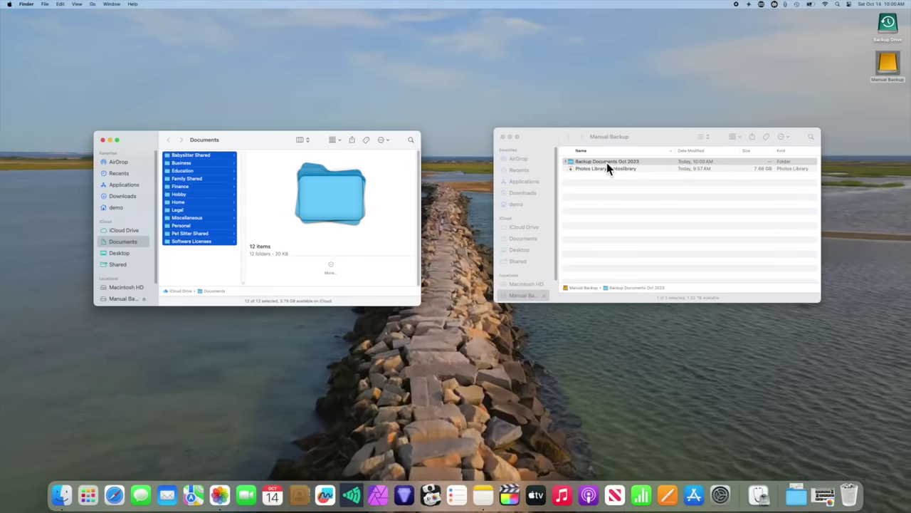
double_click(607, 163)
key(super+v)
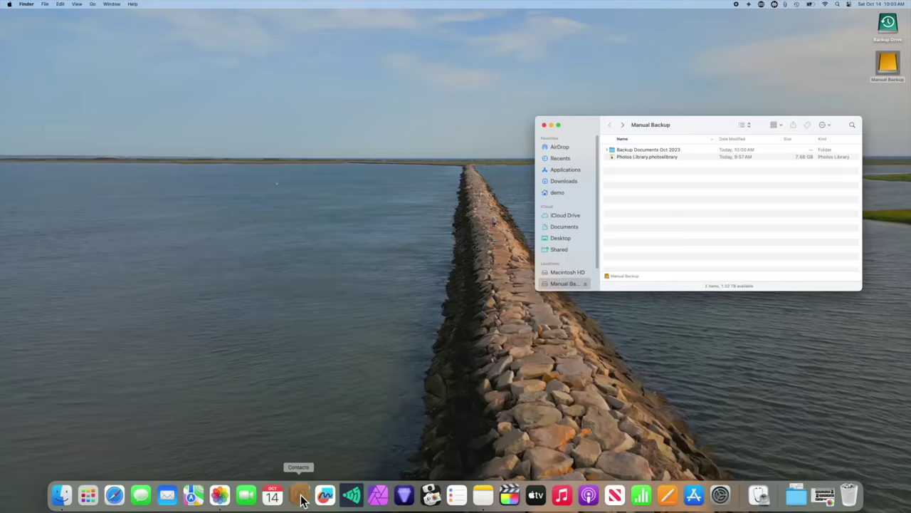
Open Contacts and select all 38 cards under All Contacts.
click(301, 496)
click(142, 81)
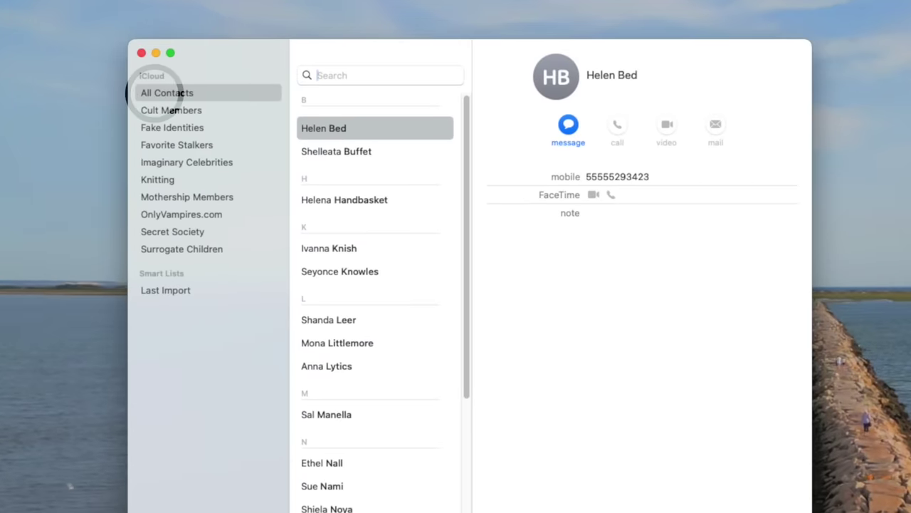
click(373, 370)
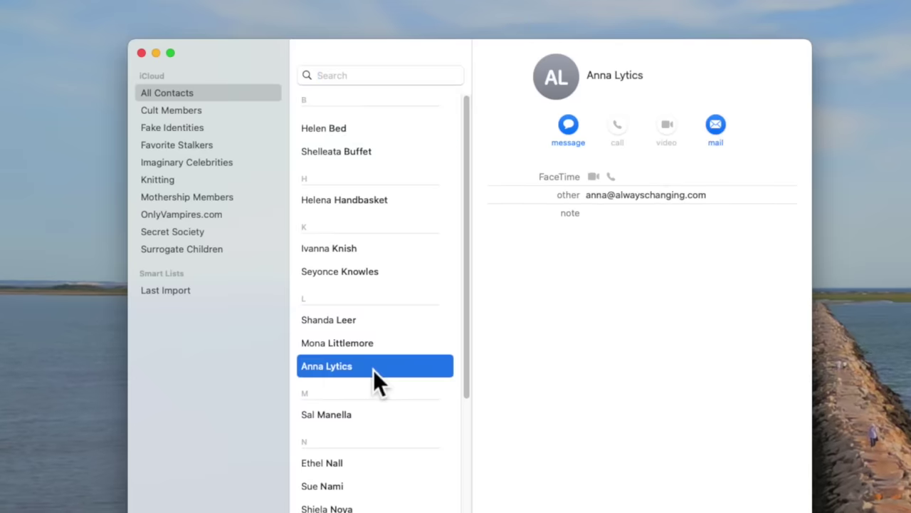
key(super+a)
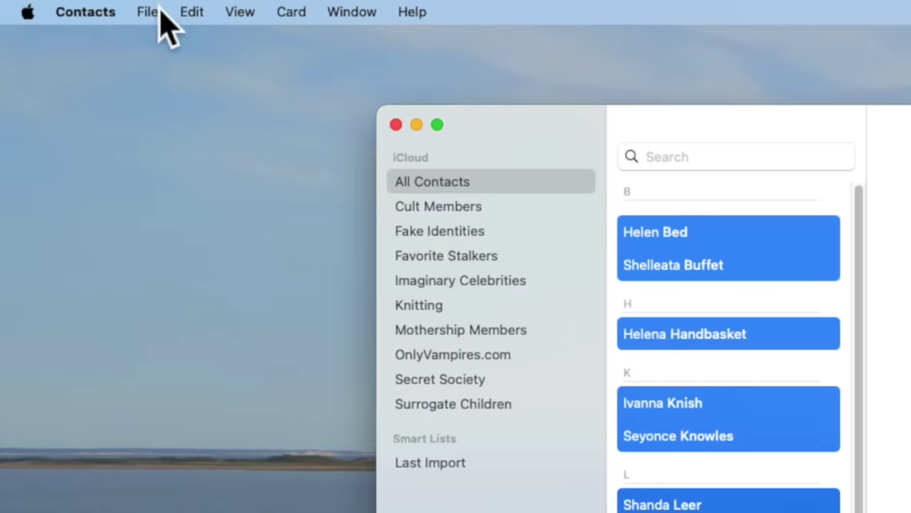
Export the selected contacts as a vCard via File > Export.
click(148, 12)
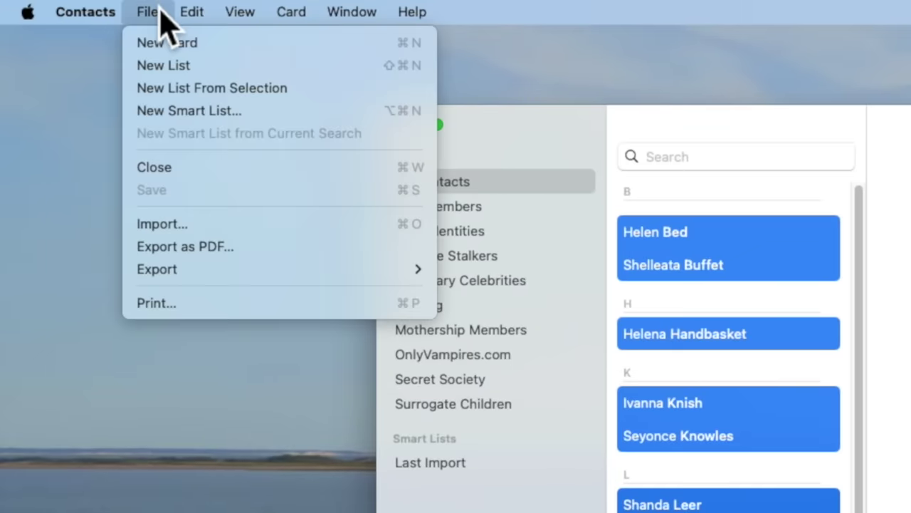
mouse_move(267, 270)
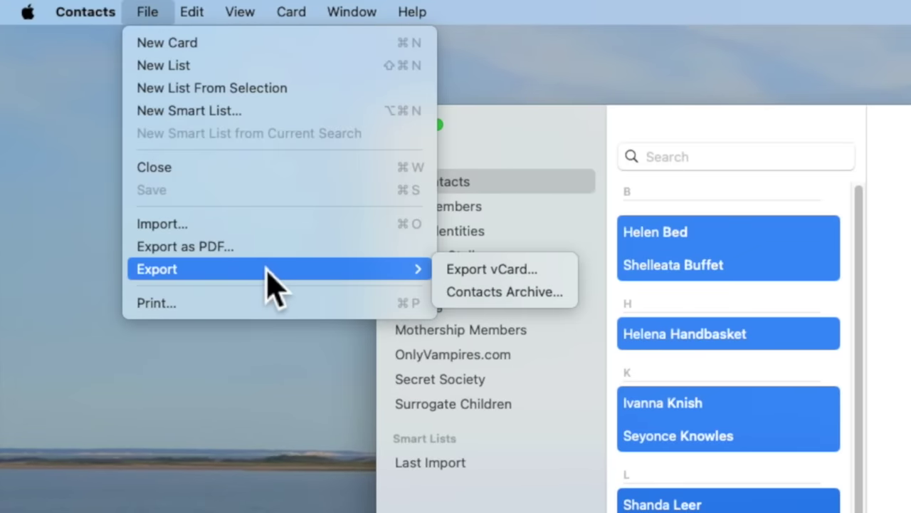
click(565, 270)
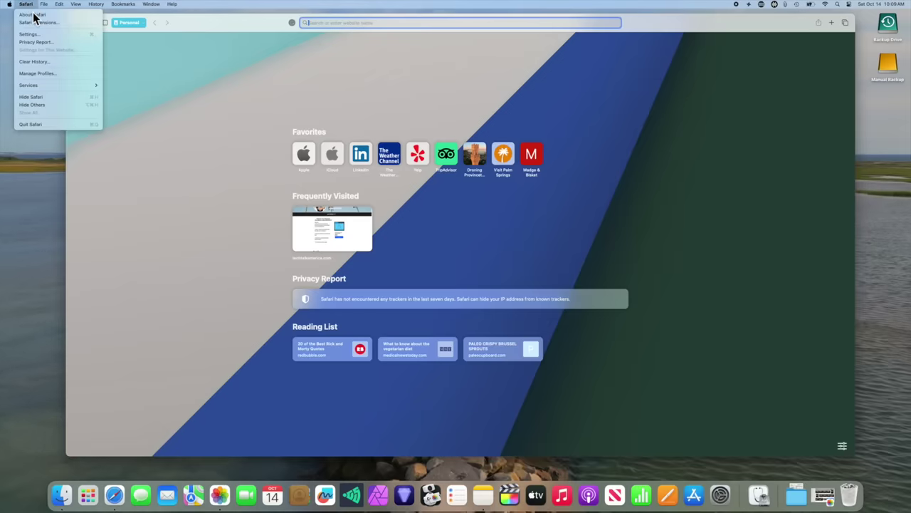
Open Safari's Passwords settings and unlock them with the account password.
click(37, 34)
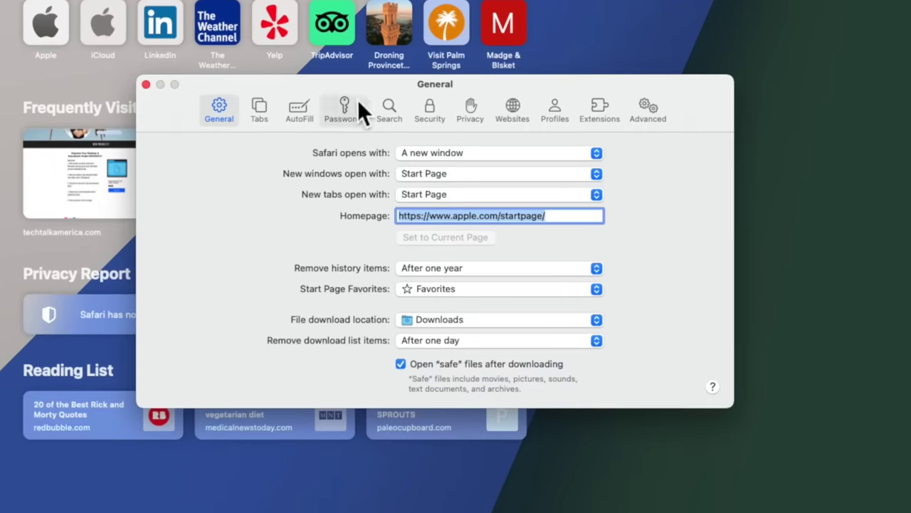
click(352, 101)
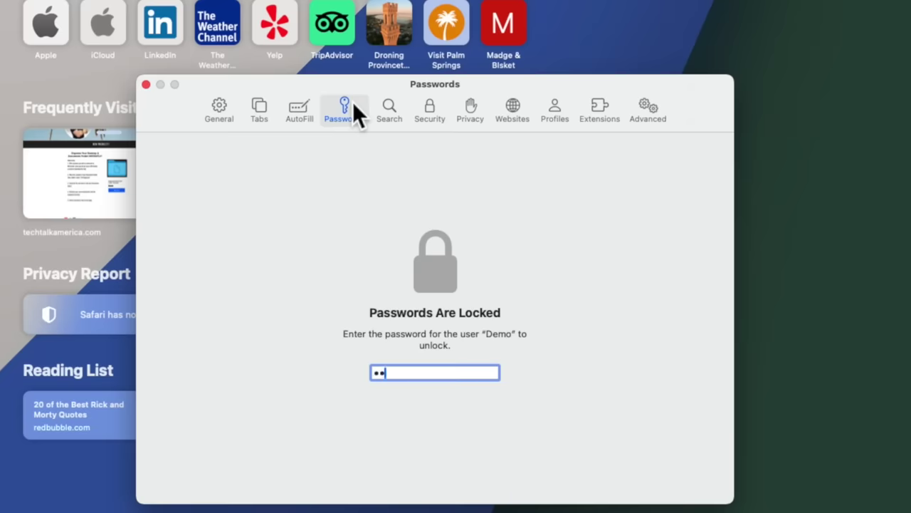
key(Return)
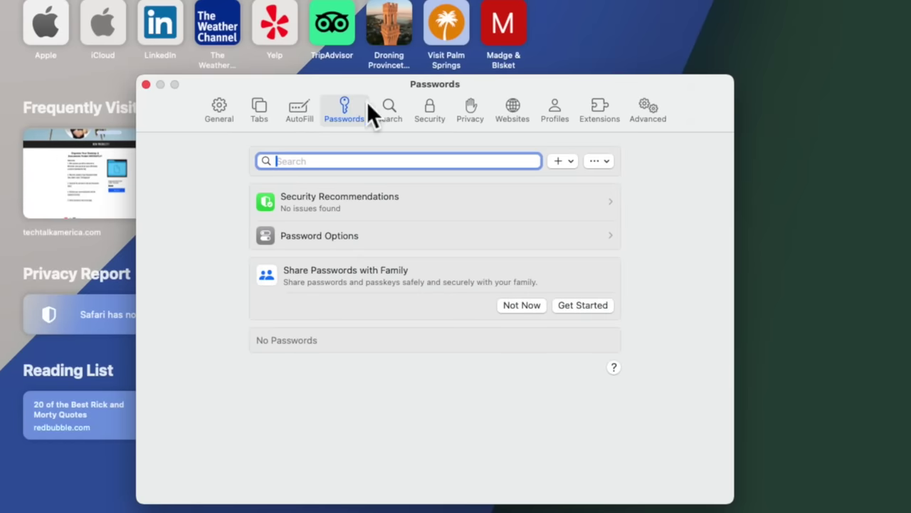
Export all saved passwords from the ⋯ menu and confirm.
click(614, 163)
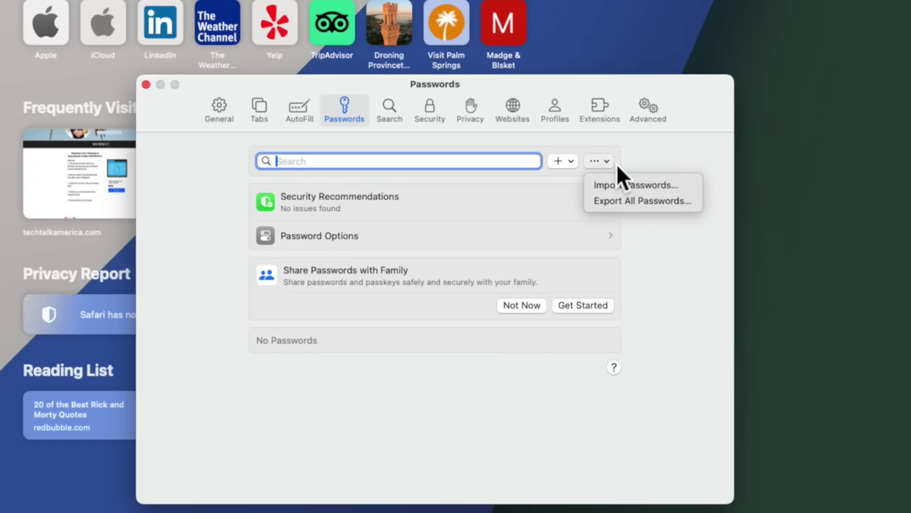
click(640, 206)
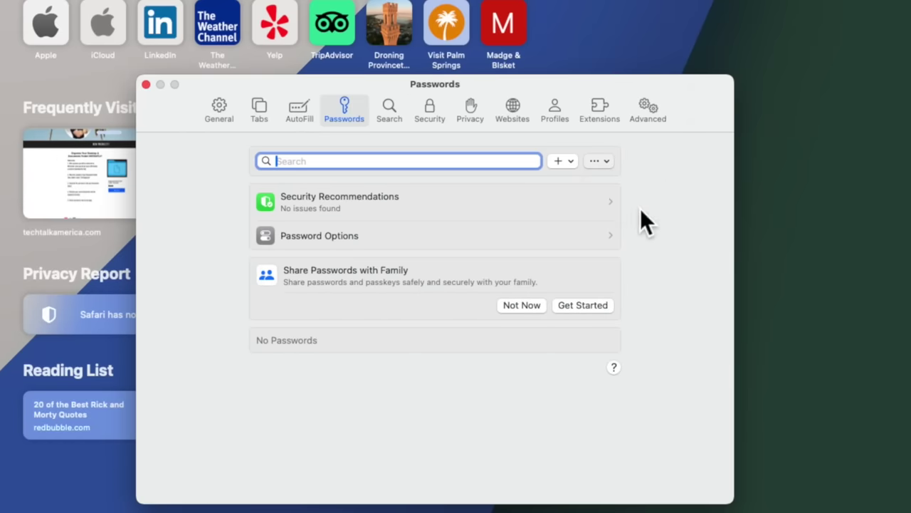
click(477, 343)
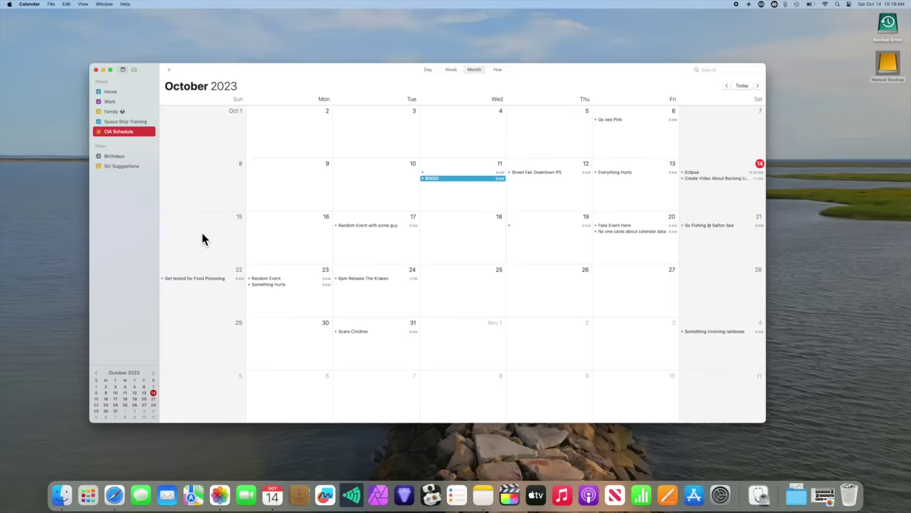
Save an export file of the Family calendar onto the Manual Backup drive.
click(116, 114)
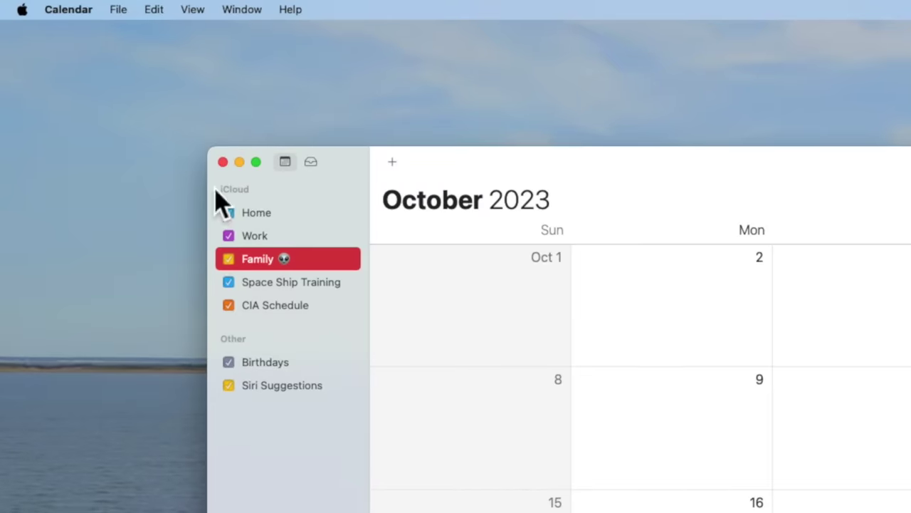
click(119, 9)
mouse_move(153, 133)
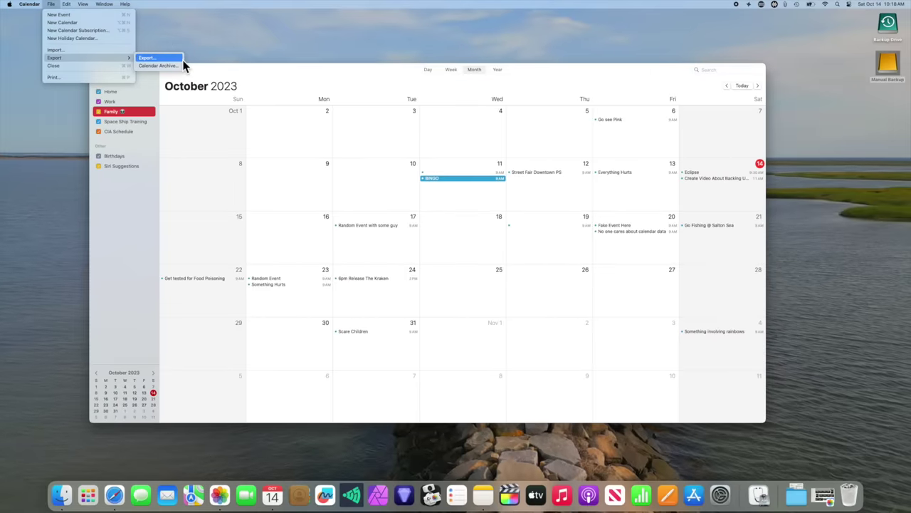
click(159, 58)
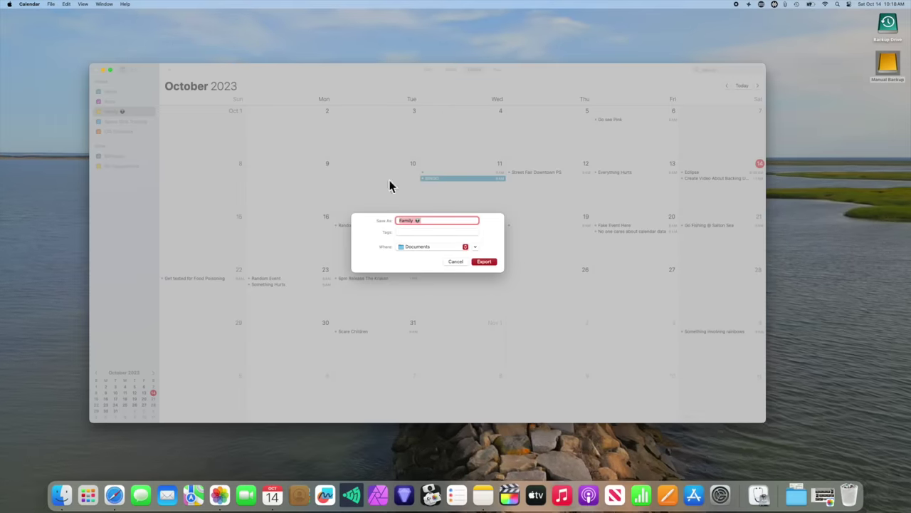
click(479, 248)
click(312, 294)
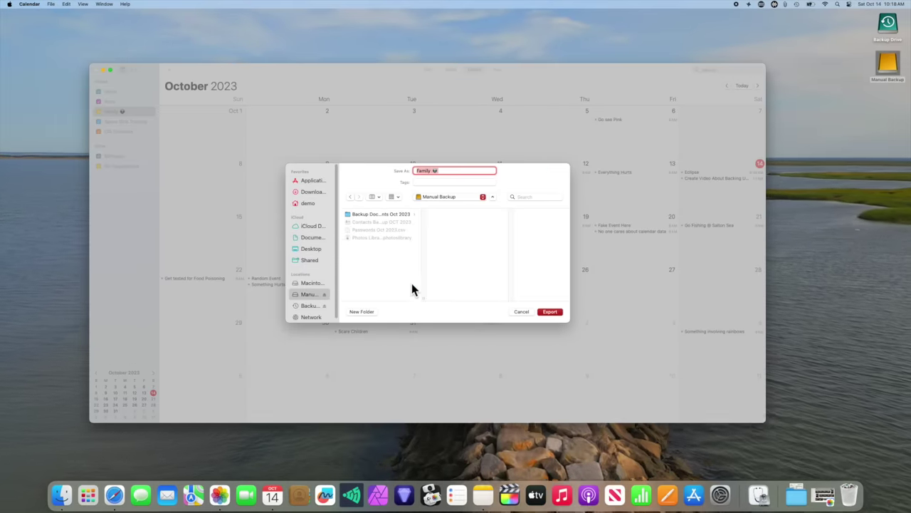
click(552, 311)
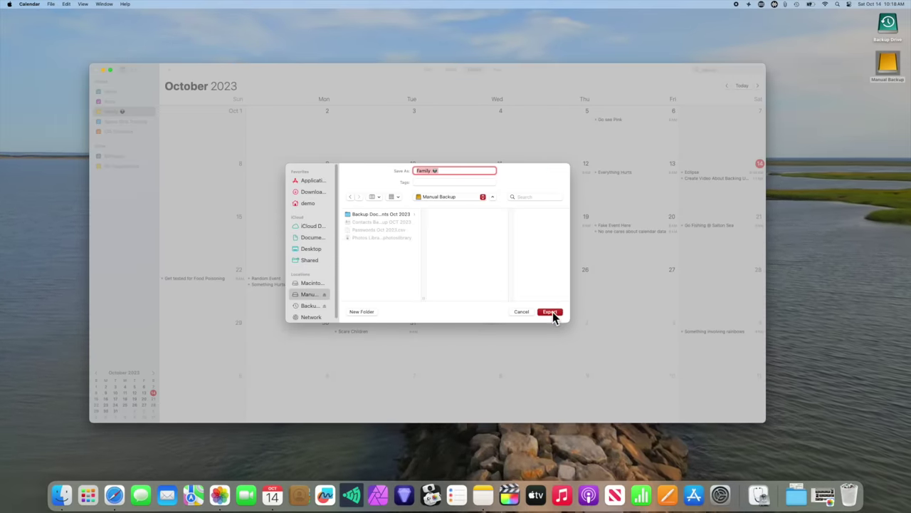